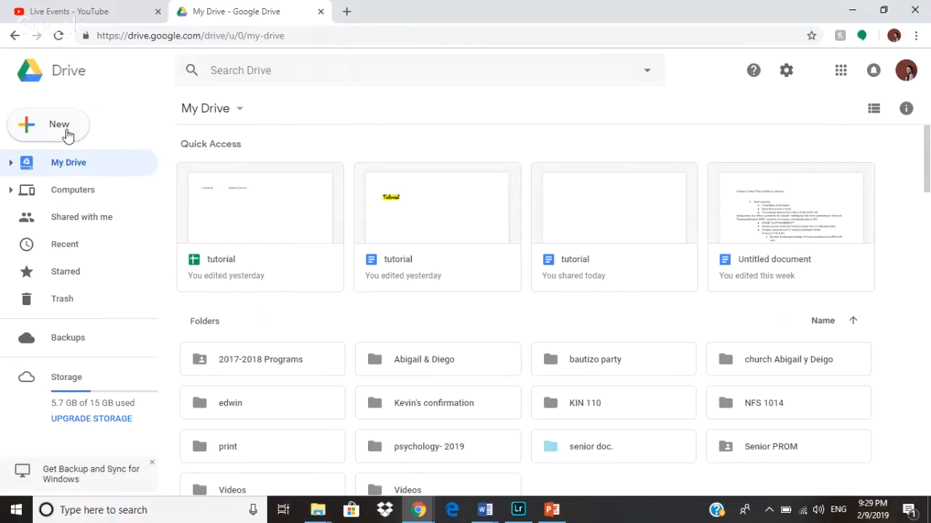
Create a new blank Google Drawings file from My Drive.
click(67, 136)
mouse_move(175, 287)
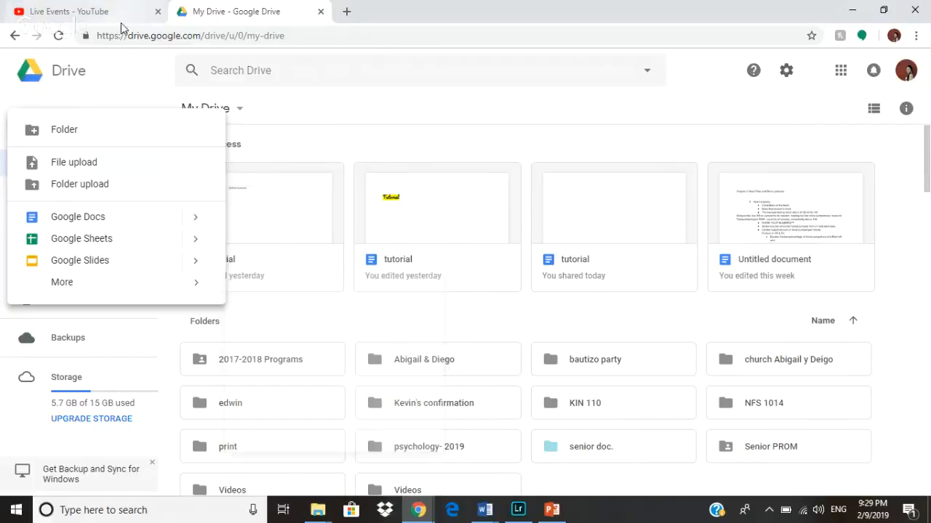
click(109, 98)
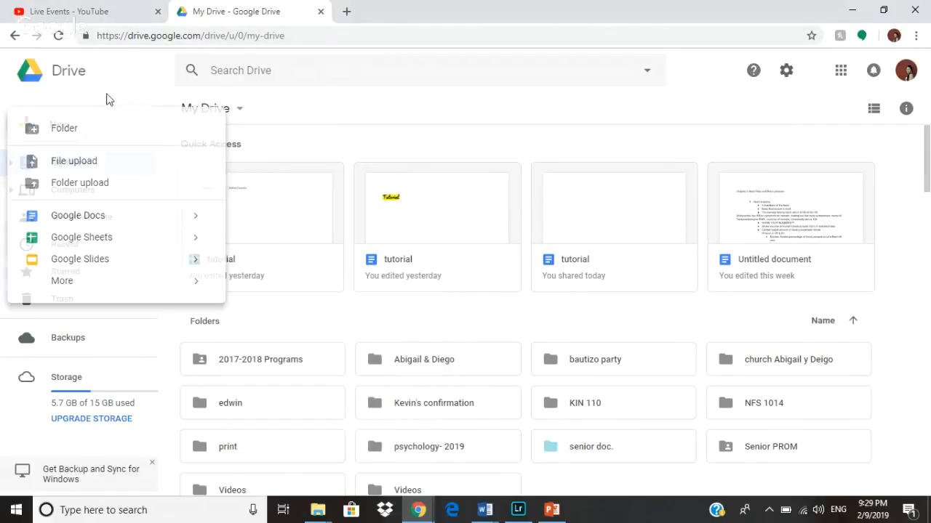
click(70, 127)
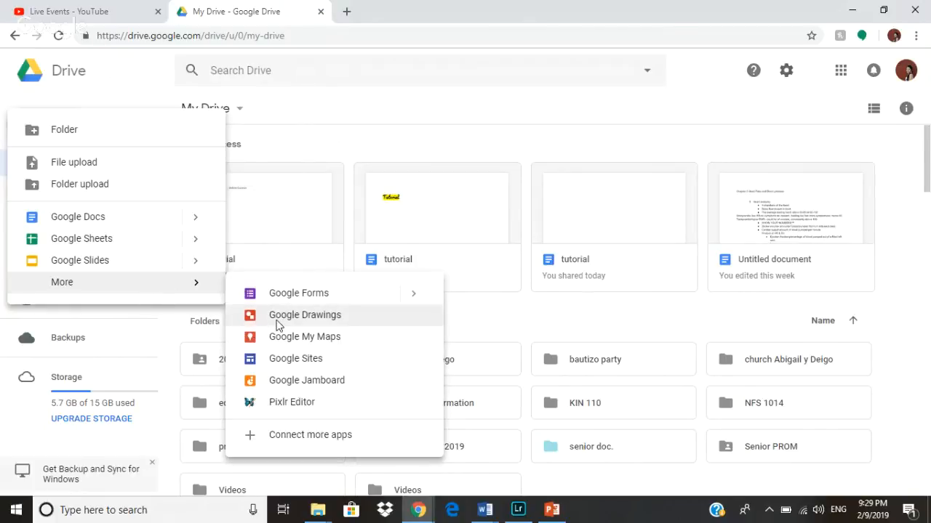
click(279, 319)
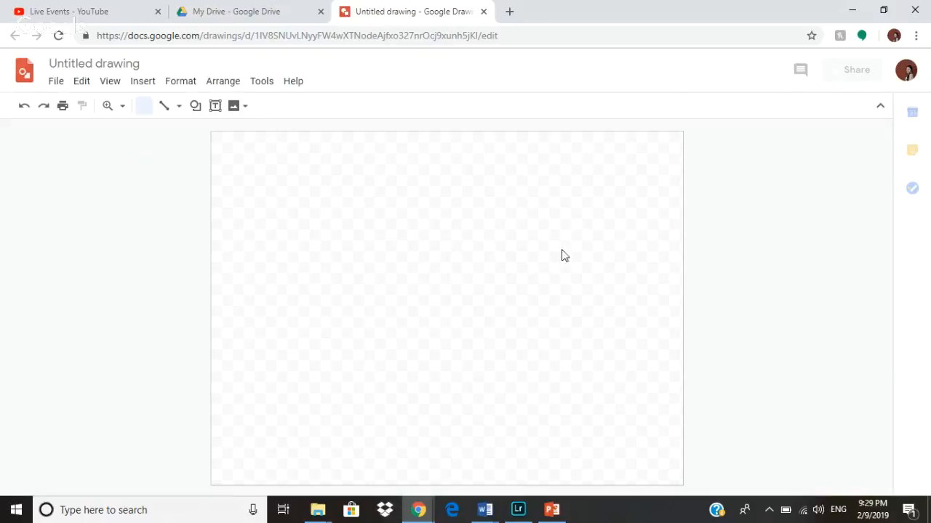
click(58, 84)
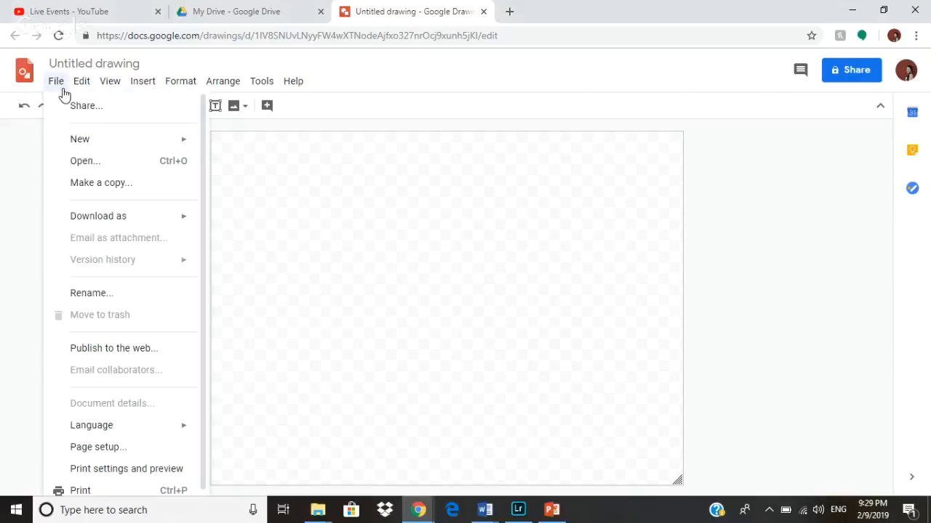
mouse_move(81, 83)
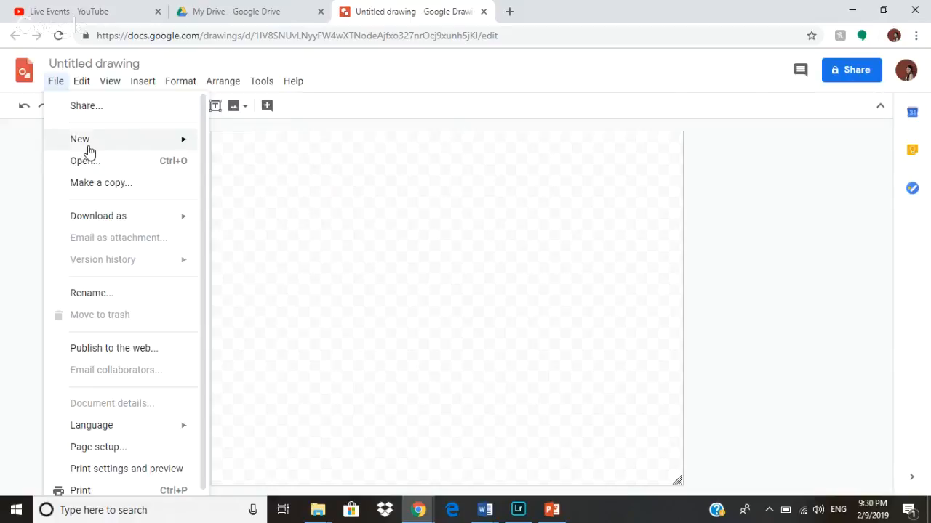
mouse_move(87, 145)
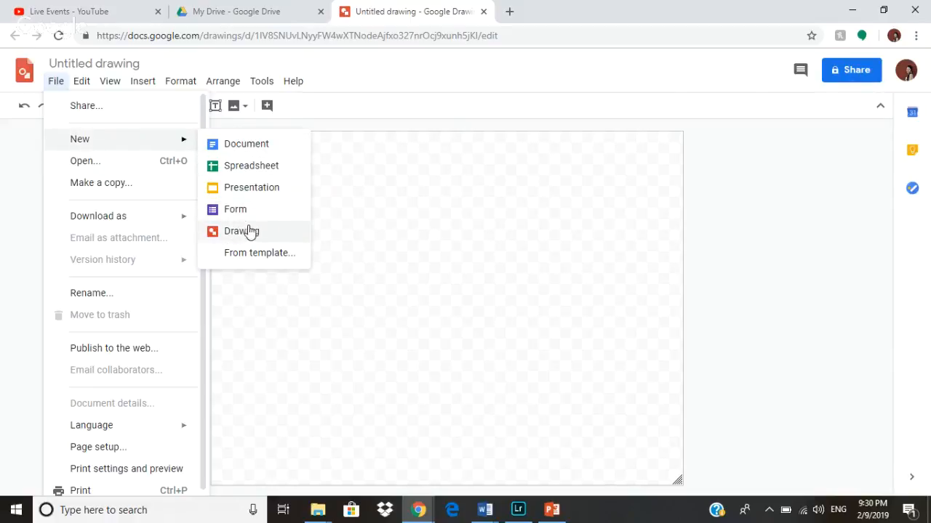
click(111, 167)
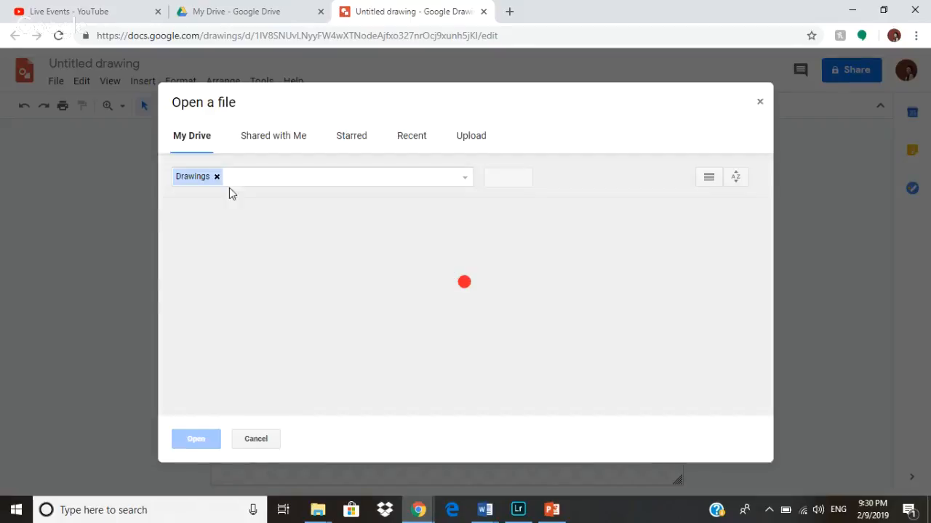
click(760, 102)
click(53, 82)
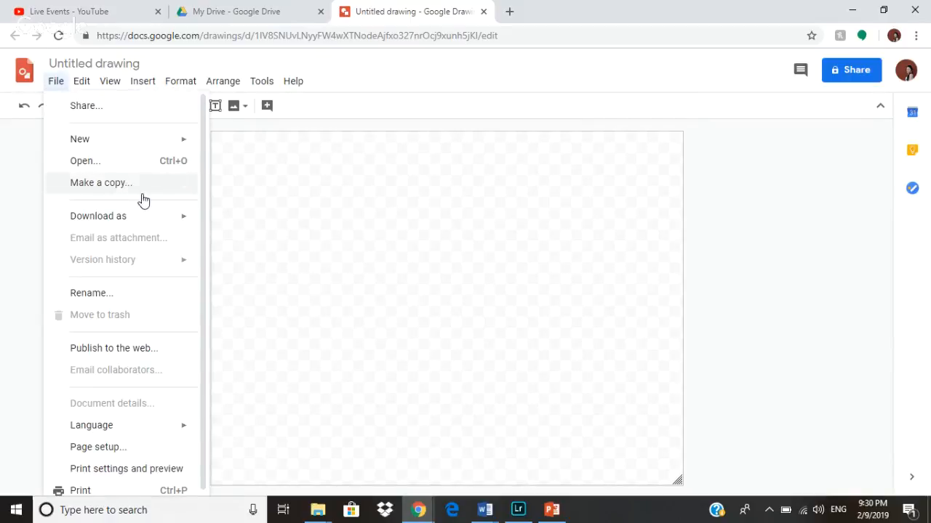
mouse_move(192, 226)
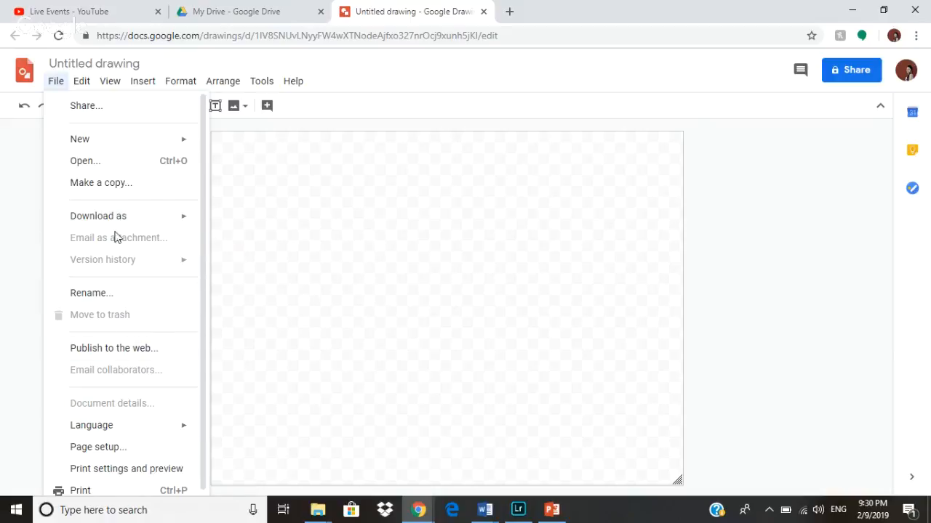
click(233, 219)
click(82, 81)
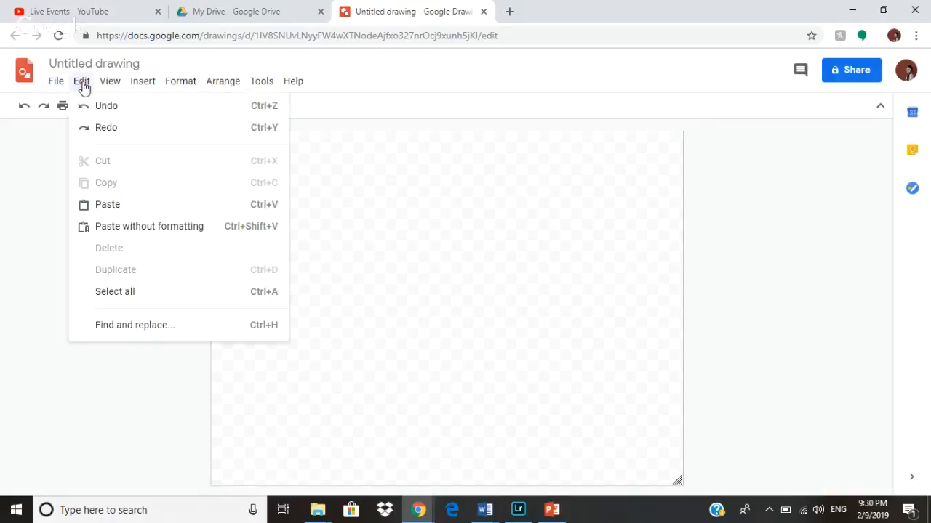
click(109, 64)
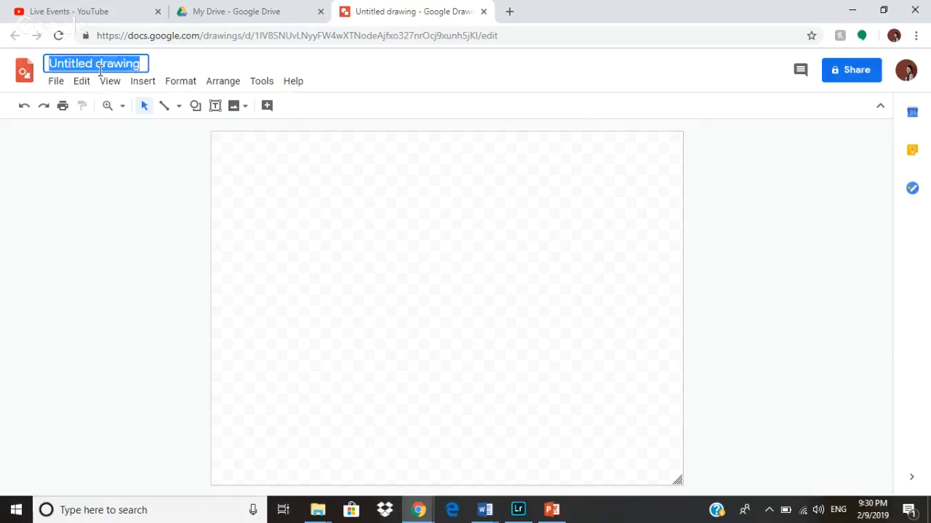
click(106, 82)
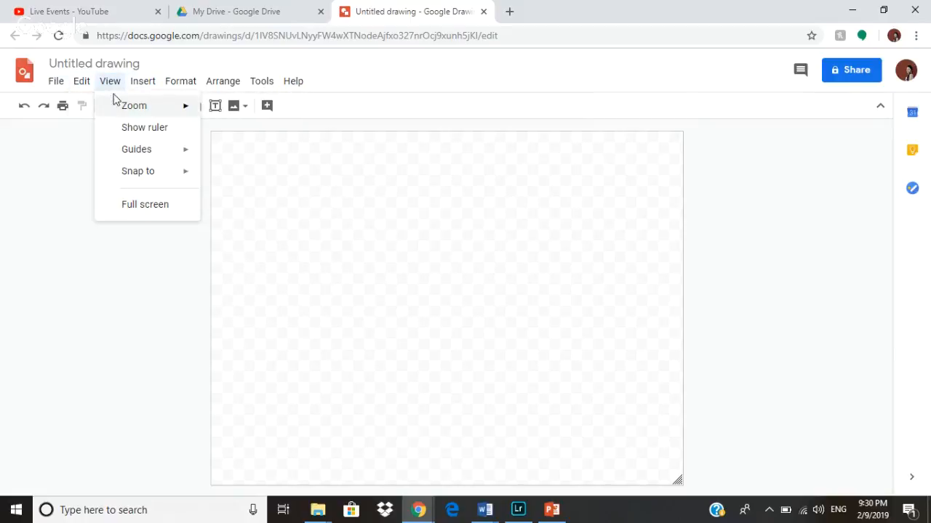
mouse_move(149, 172)
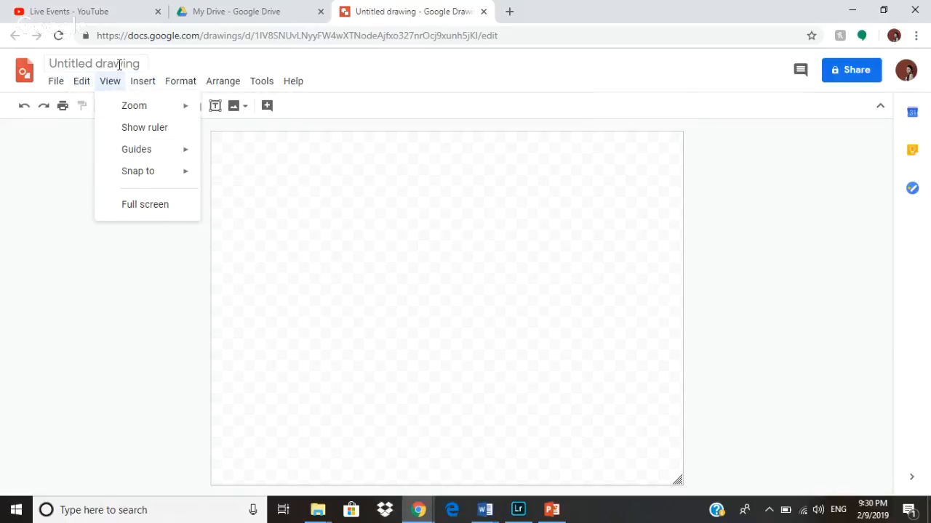
Insert a wide text box across the upper part of the canvas and enter "Hearts" in it.
mouse_move(141, 91)
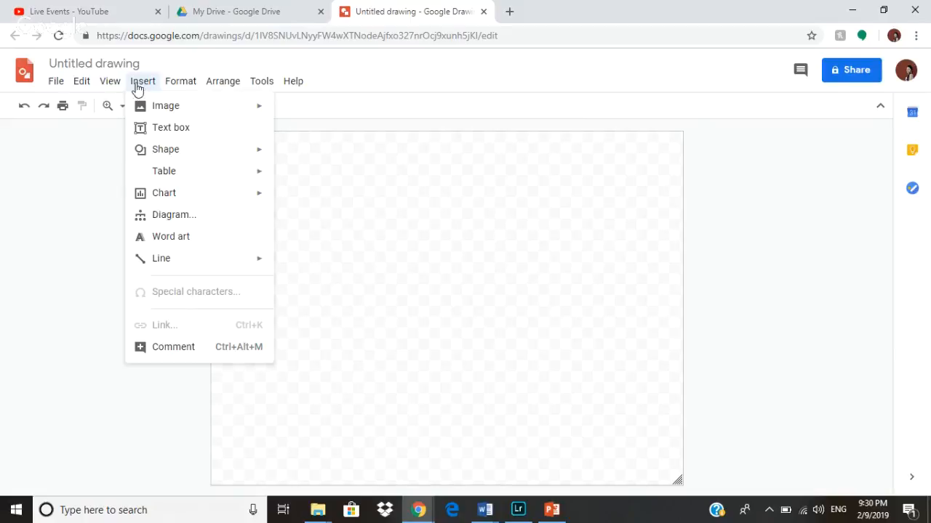
mouse_move(160, 108)
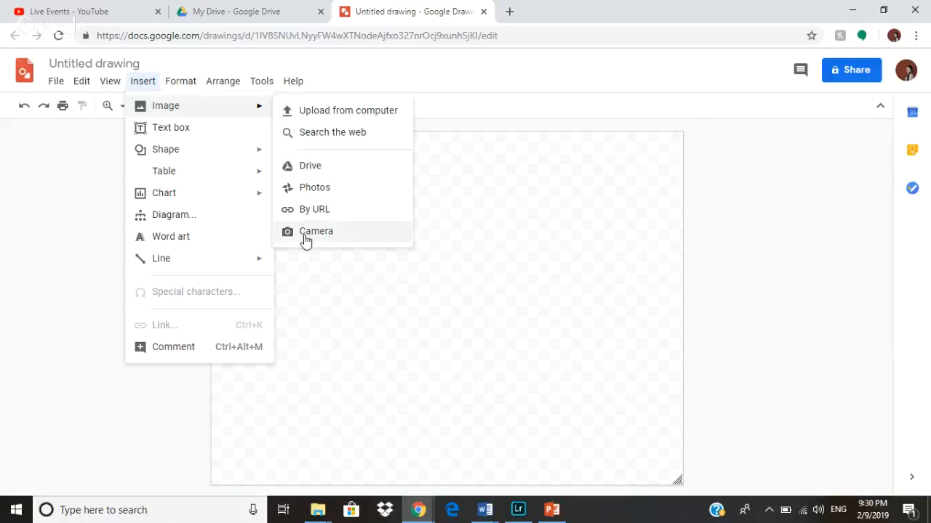
click(244, 130)
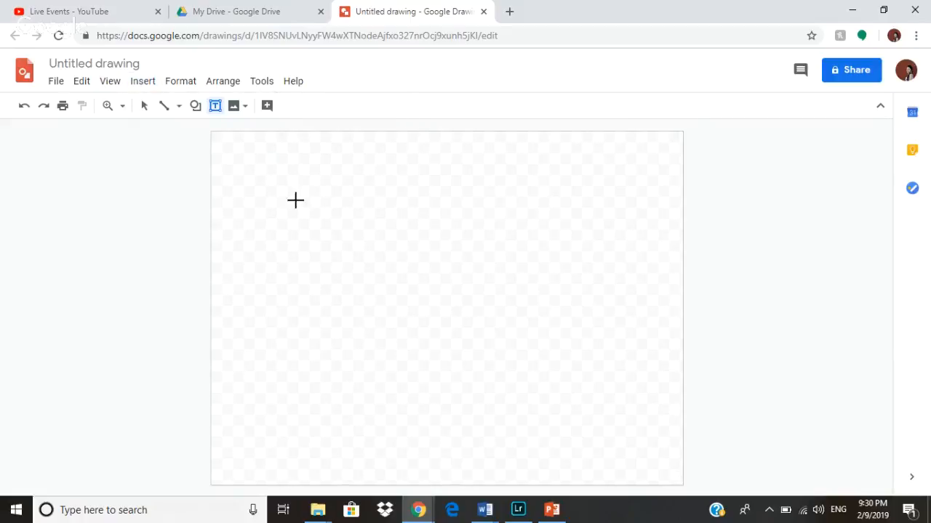
drag(283, 186, 610, 234)
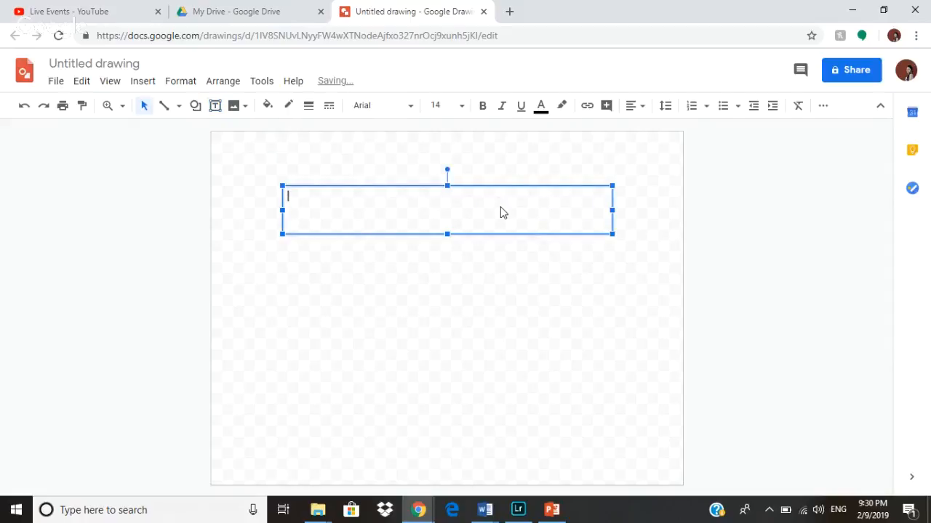
text(Hearts)
Format the word "Hearts" in the Lobster font at size 72.
drag(341, 208, 280, 213)
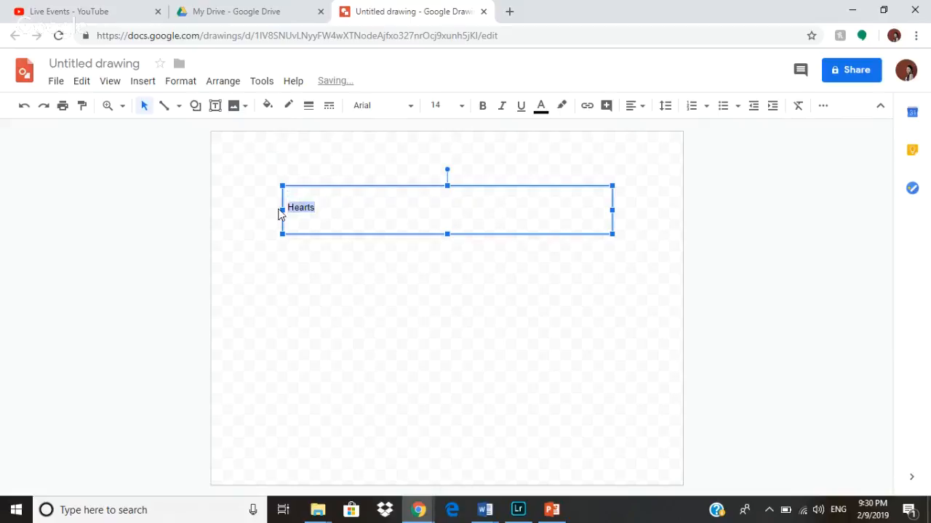
click(409, 107)
click(421, 167)
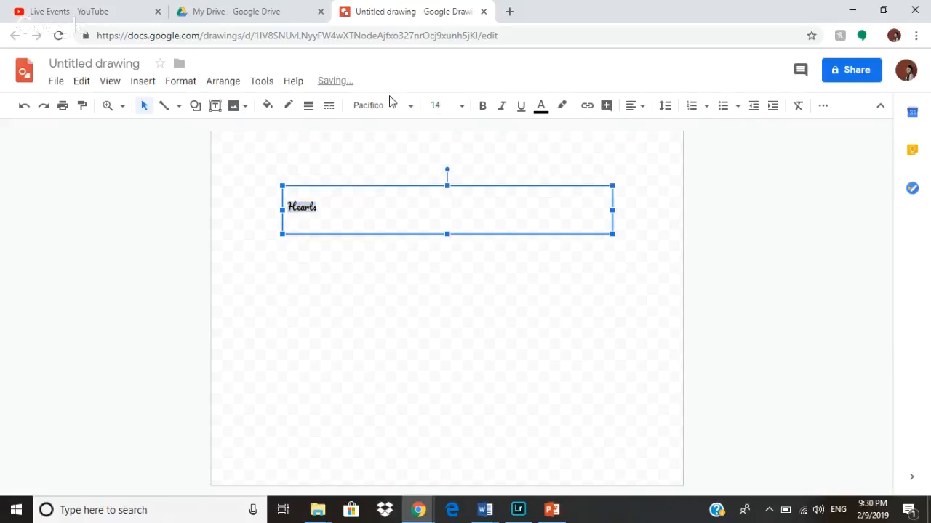
click(382, 108)
click(415, 188)
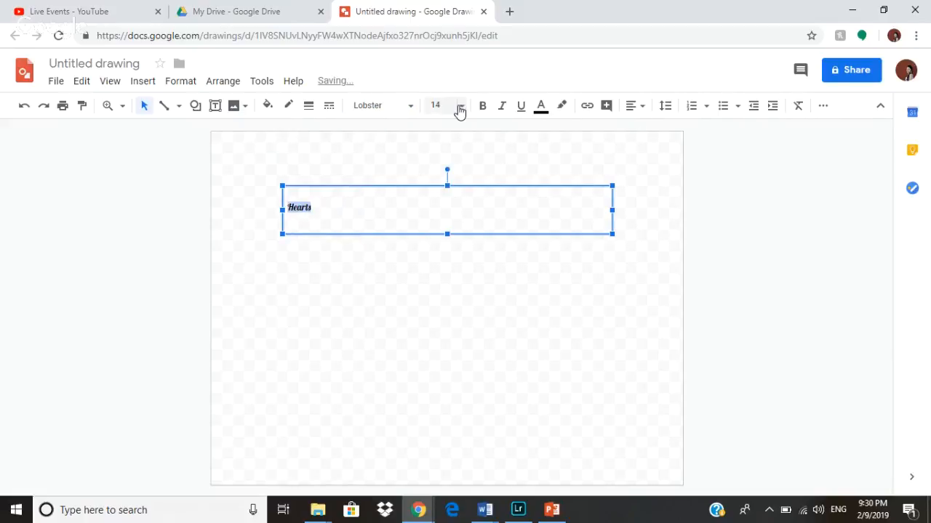
click(460, 106)
click(440, 435)
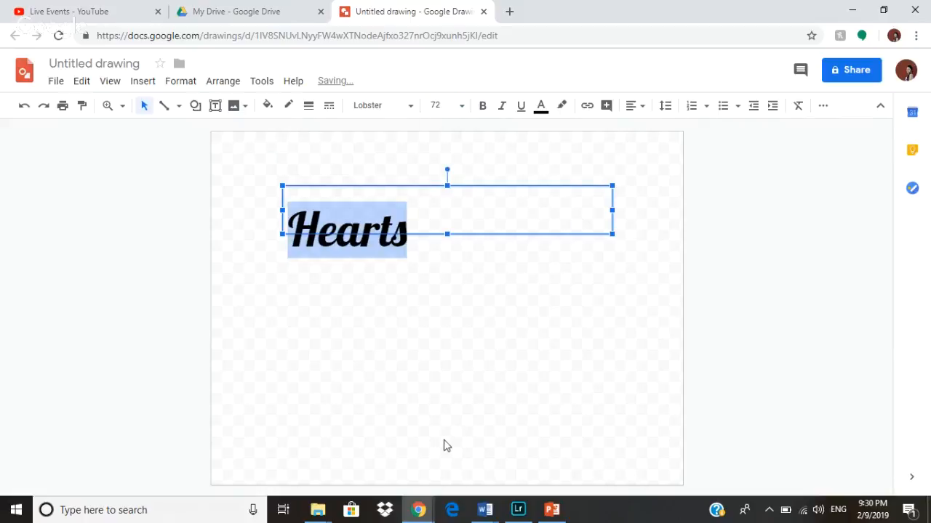
Try bold, italic and underline formatting on the word "Hearts", removing each one again.
click(485, 107)
click(488, 112)
click(508, 113)
click(509, 113)
click(523, 117)
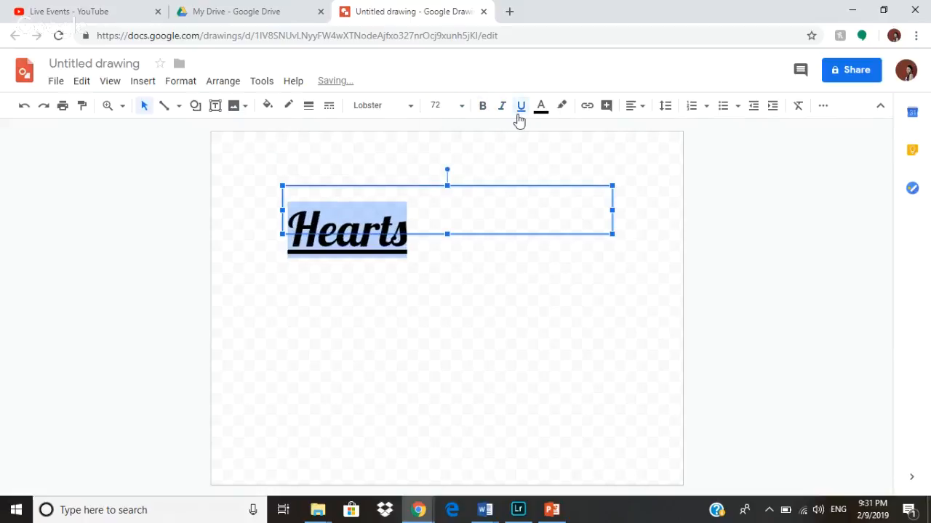
click(523, 116)
Colour the word "Hearts" muted pink and deselect its text box.
click(540, 113)
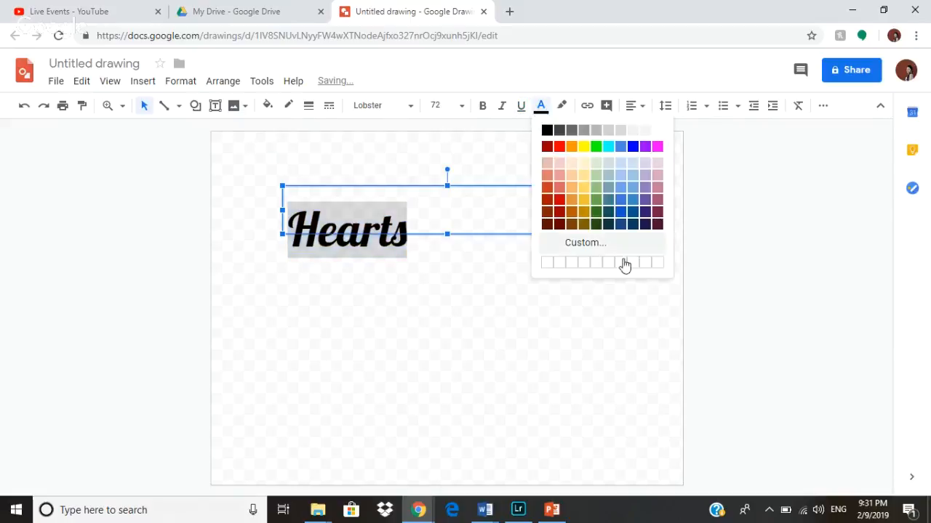
click(656, 189)
click(582, 192)
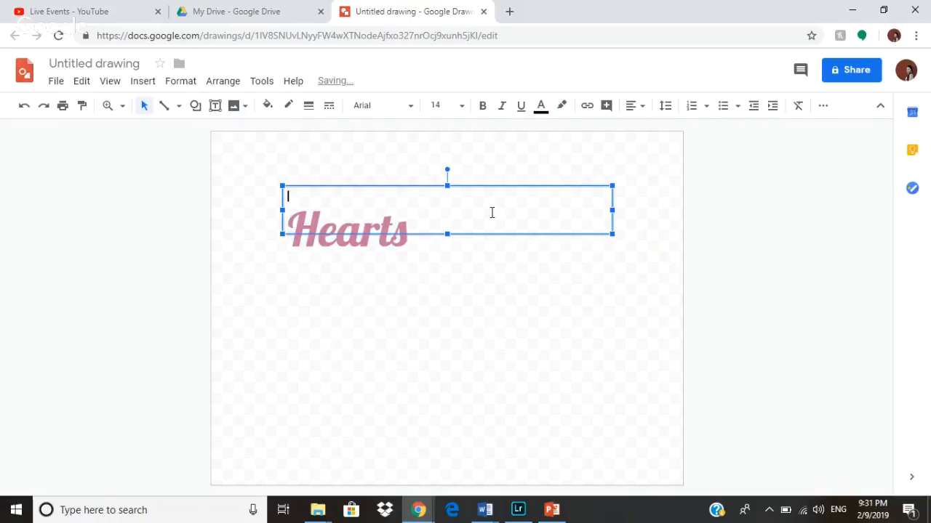
click(604, 206)
click(663, 291)
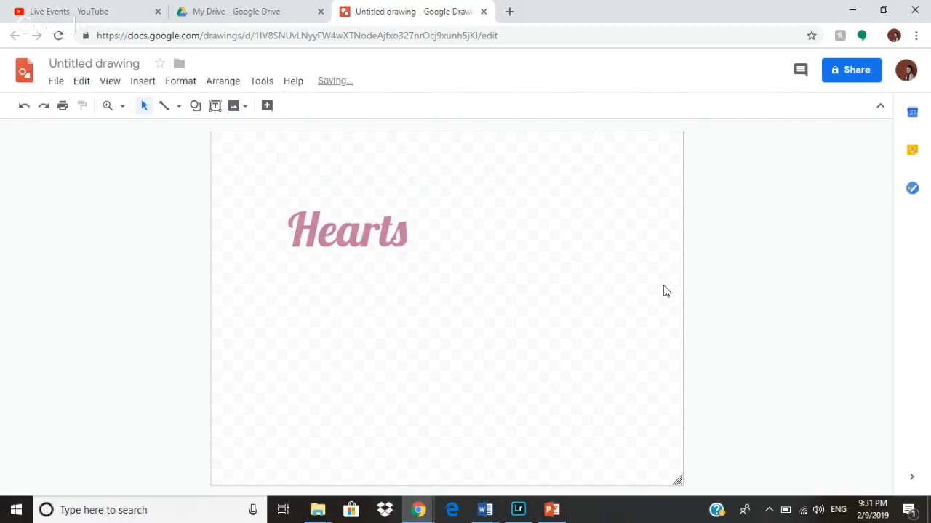
Try tilting the "Hearts" text box clockwise and rotate it back to horizontal.
click(379, 241)
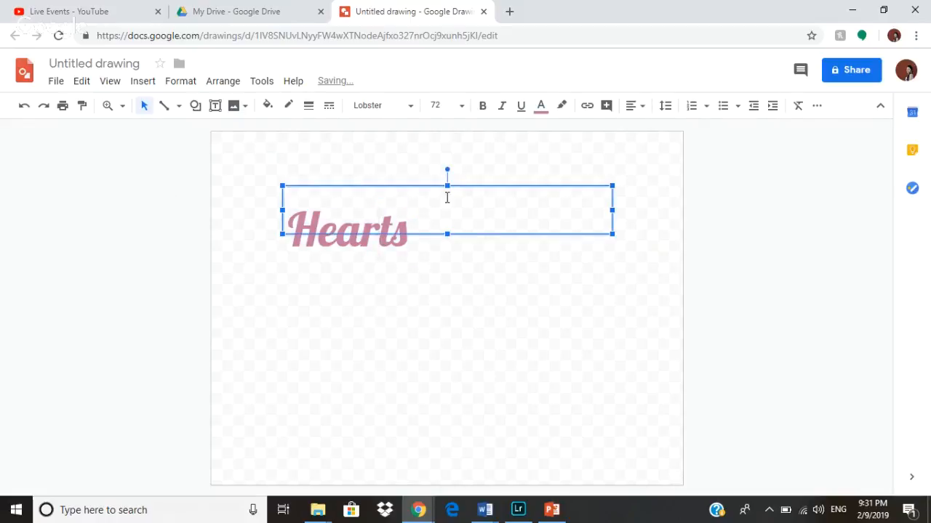
drag(447, 167, 500, 218)
click(340, 221)
drag(446, 168, 465, 177)
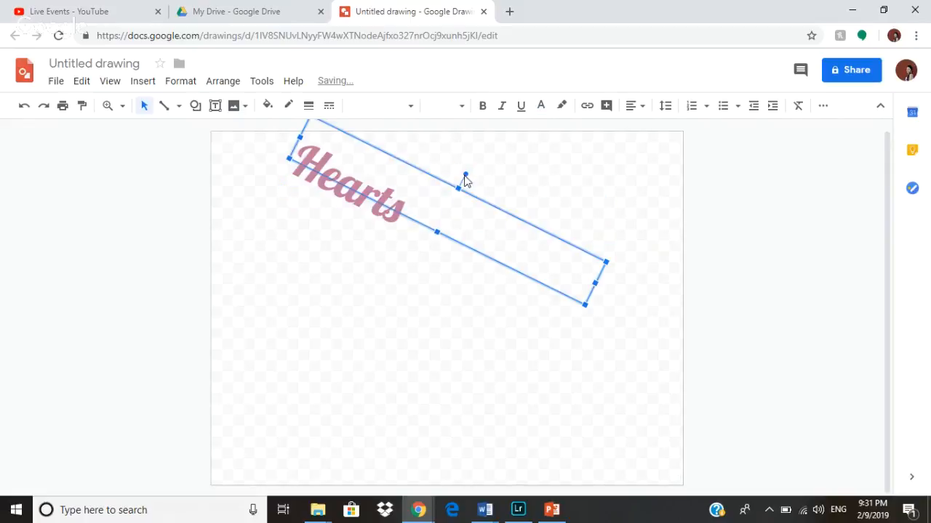
click(463, 172)
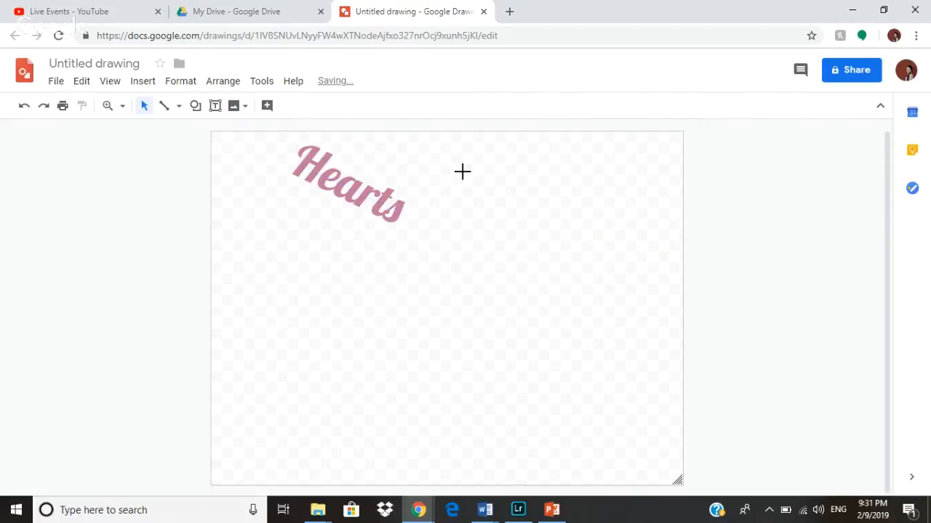
click(402, 207)
mouse_move(464, 186)
mouse_down()
mouse_move(434, 188)
mouse_move(449, 187)
mouse_up()
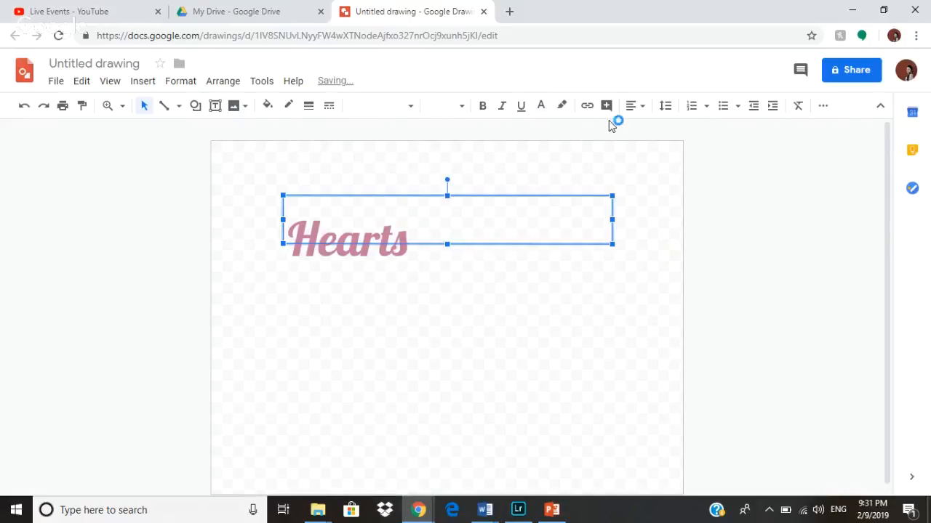
Centre the word "Hearts" horizontally in its text box and increase its line spacing.
click(633, 107)
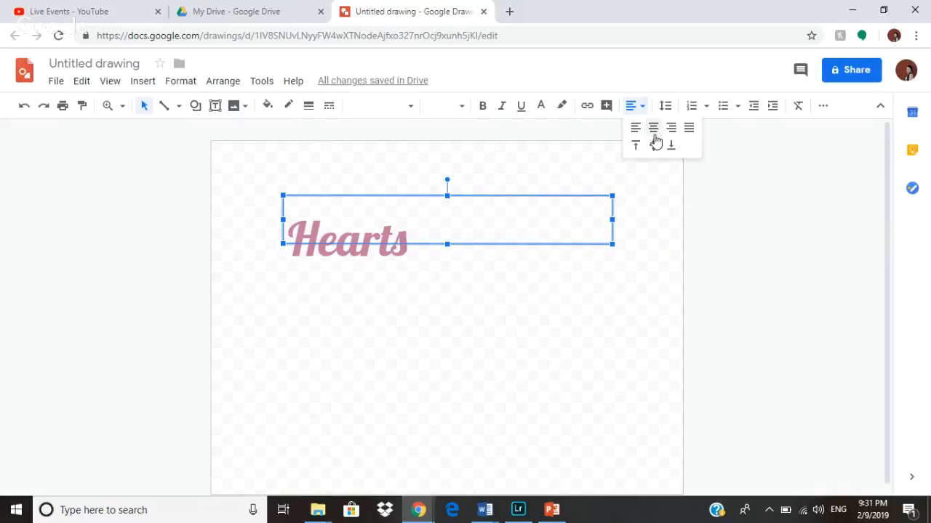
click(653, 129)
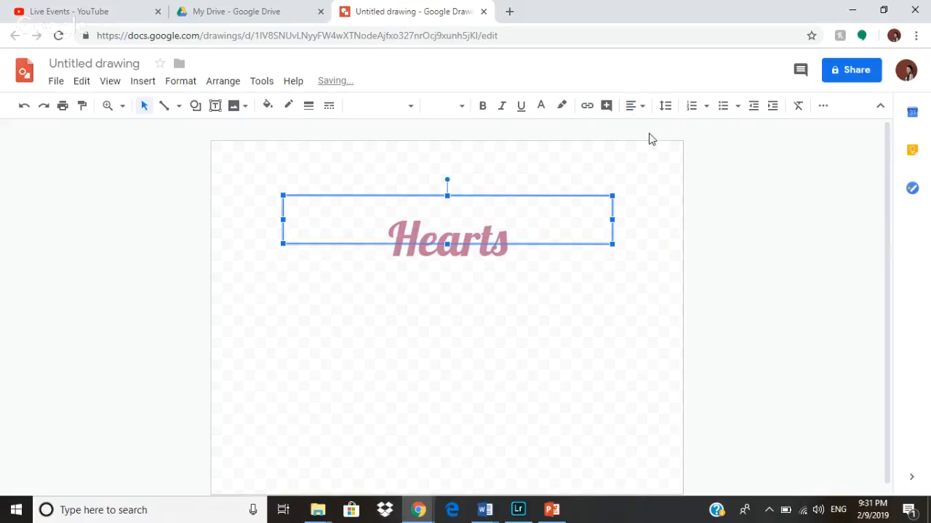
click(629, 107)
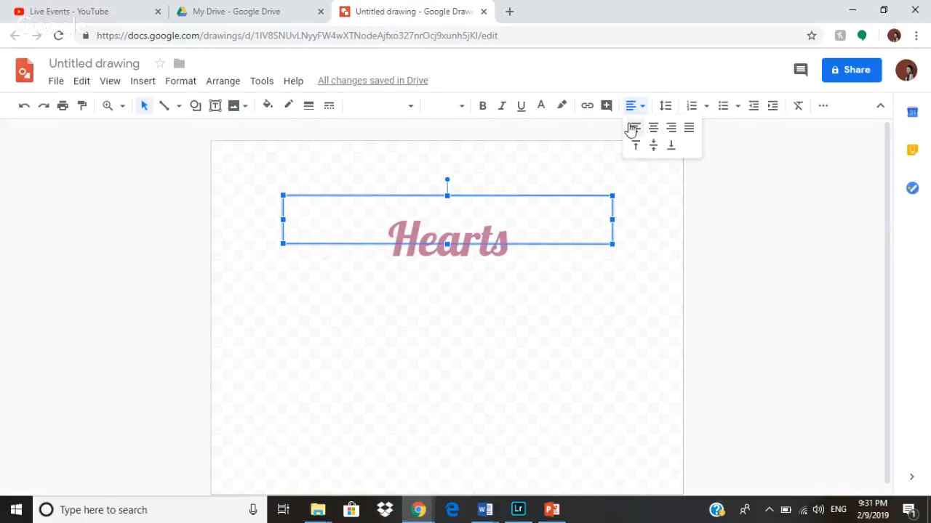
click(644, 148)
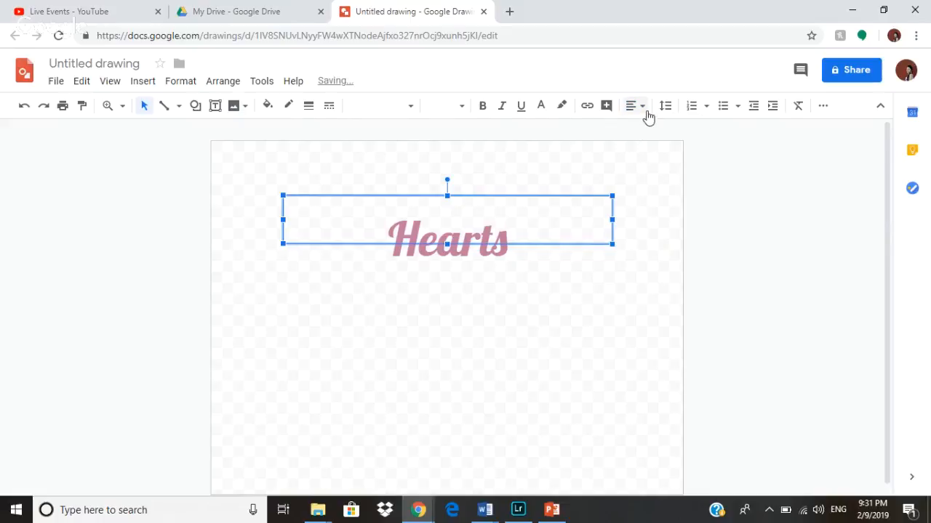
click(663, 107)
click(696, 197)
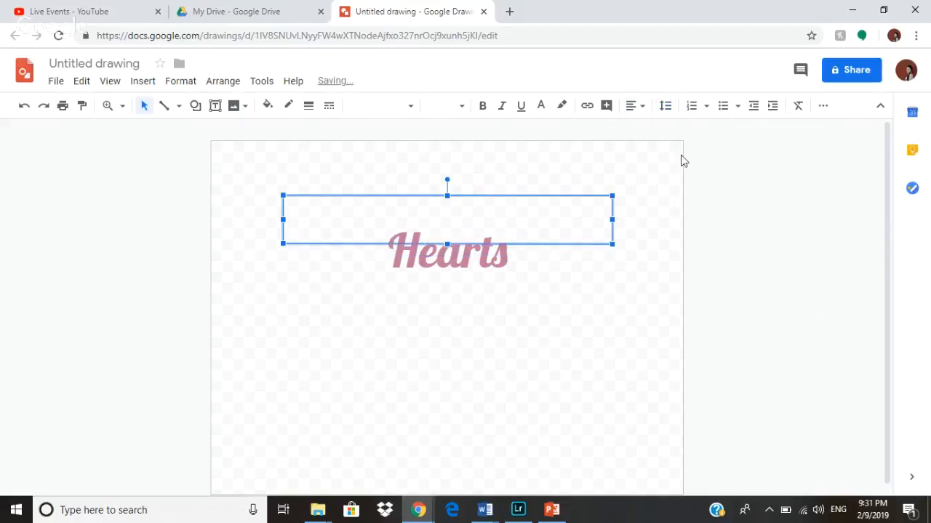
Reduce the line spacing of "Hearts" slightly and move its text box up near the top edge of the canvas.
click(665, 106)
click(683, 141)
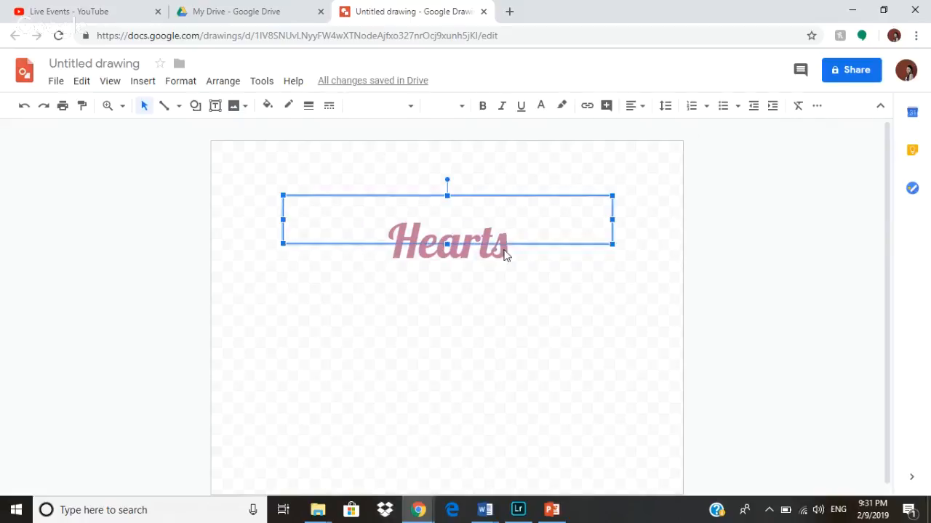
drag(499, 240, 499, 224)
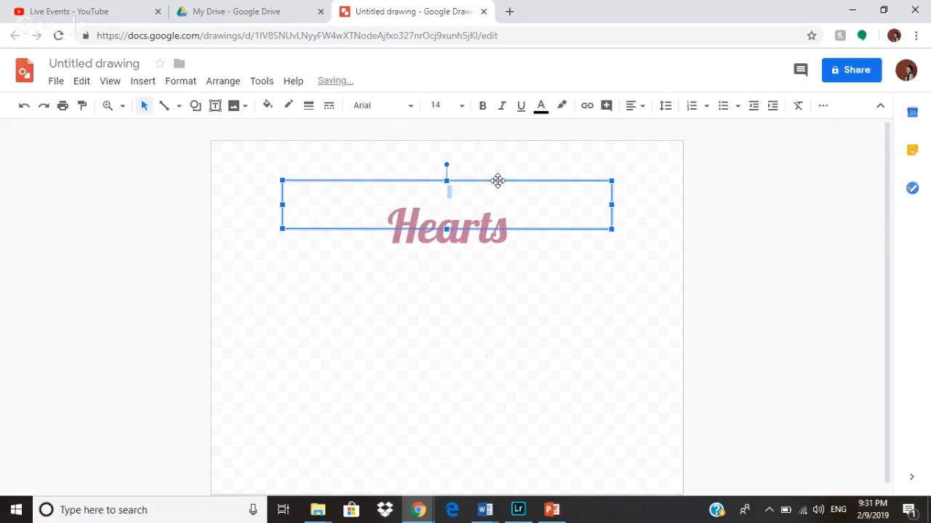
drag(499, 181, 482, 154)
click(497, 224)
click(481, 170)
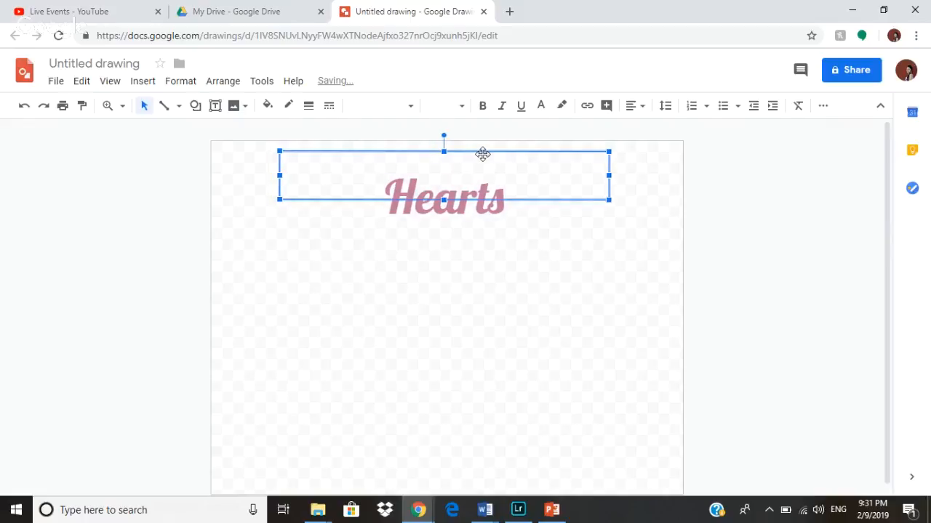
Place the cursor in the word "Hearts" and look at the available numbered list styles without applying one.
click(533, 267)
click(465, 203)
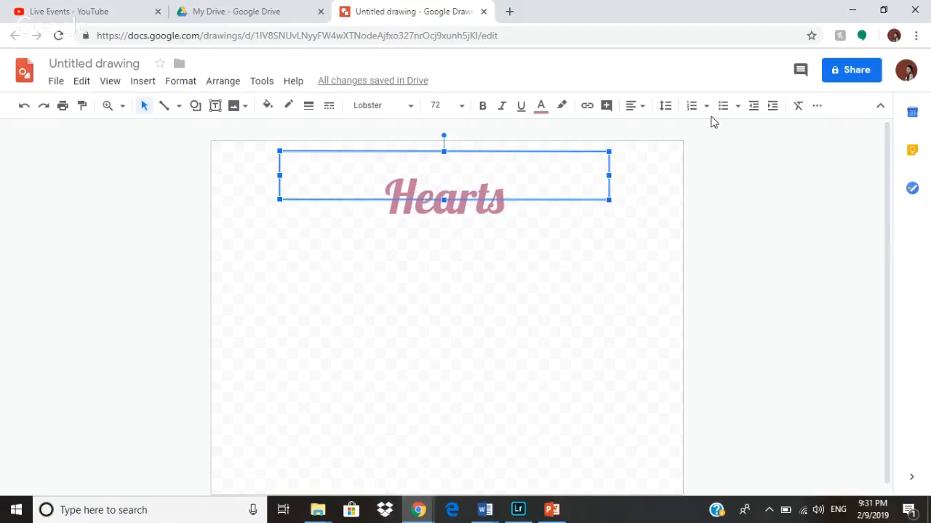
click(705, 107)
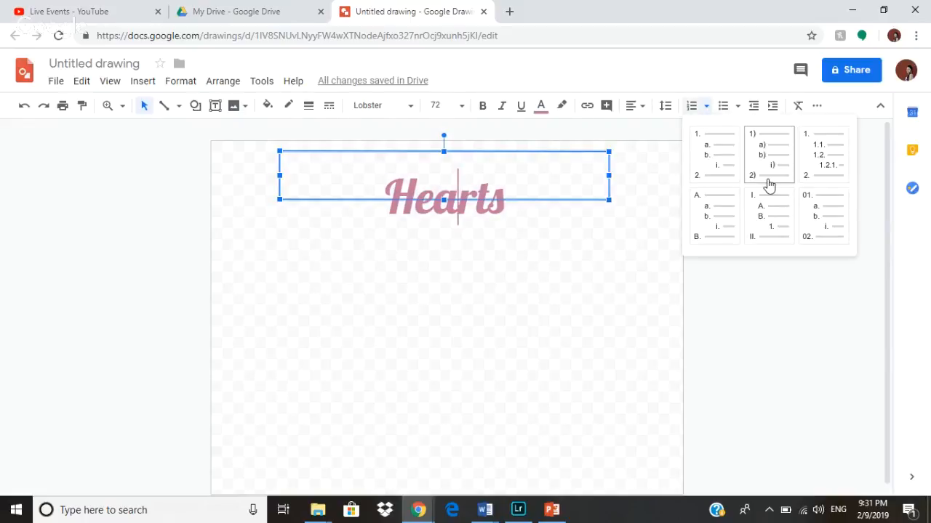
click(714, 105)
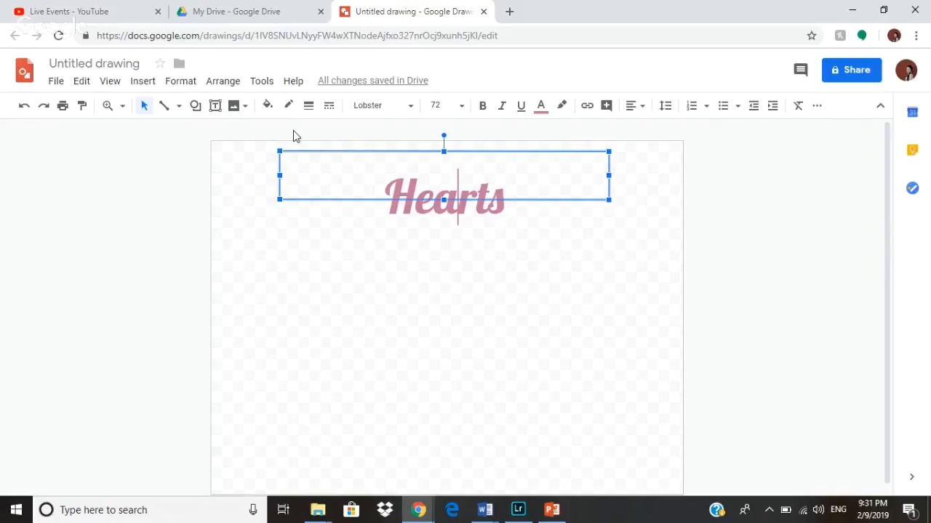
Fill the "Hearts" text box with solid purple and stretch it downward so that it encloses the whole word.
click(267, 107)
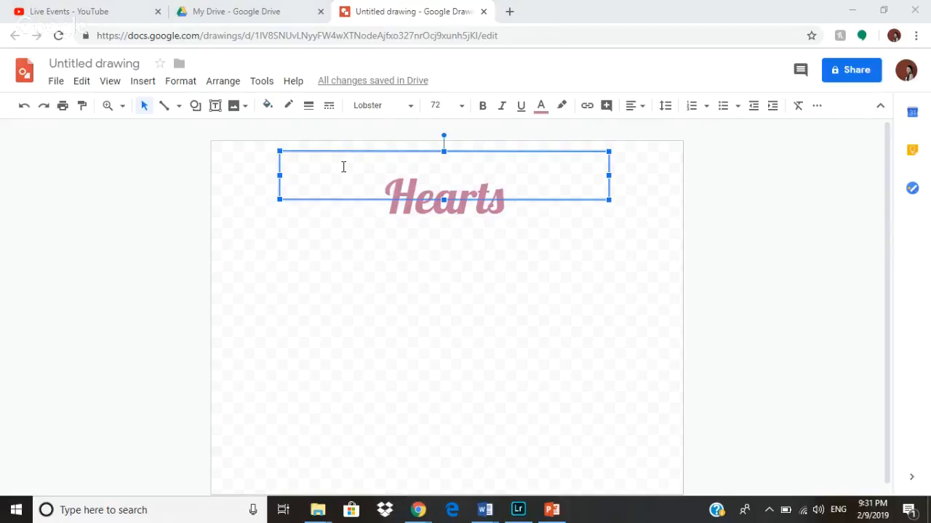
click(268, 107)
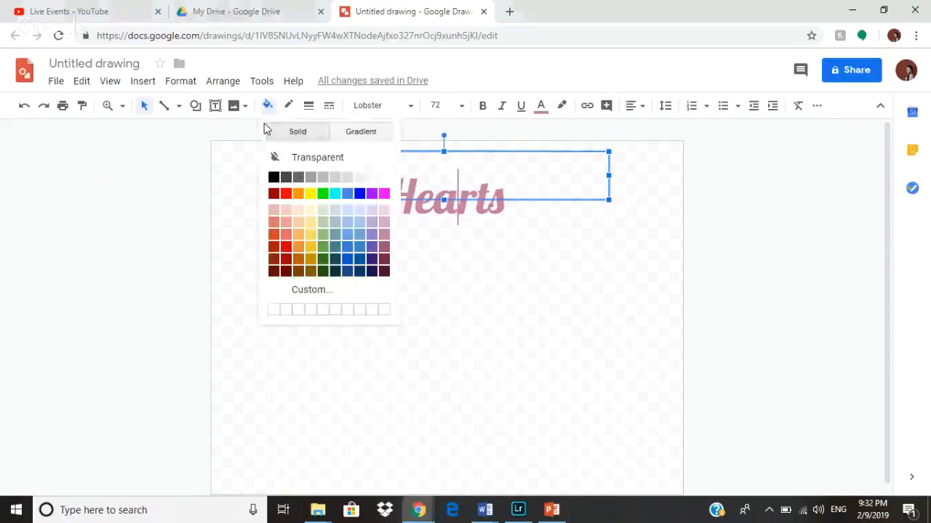
click(367, 193)
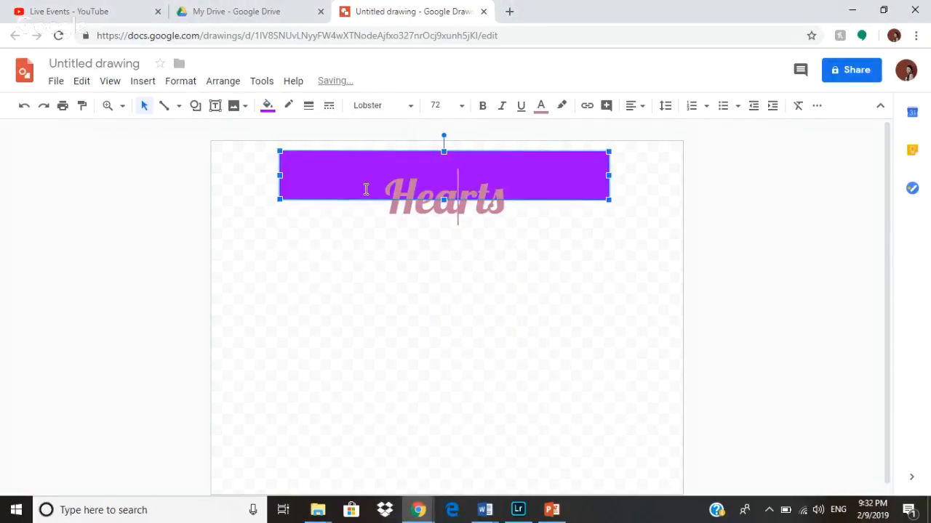
click(325, 300)
click(399, 183)
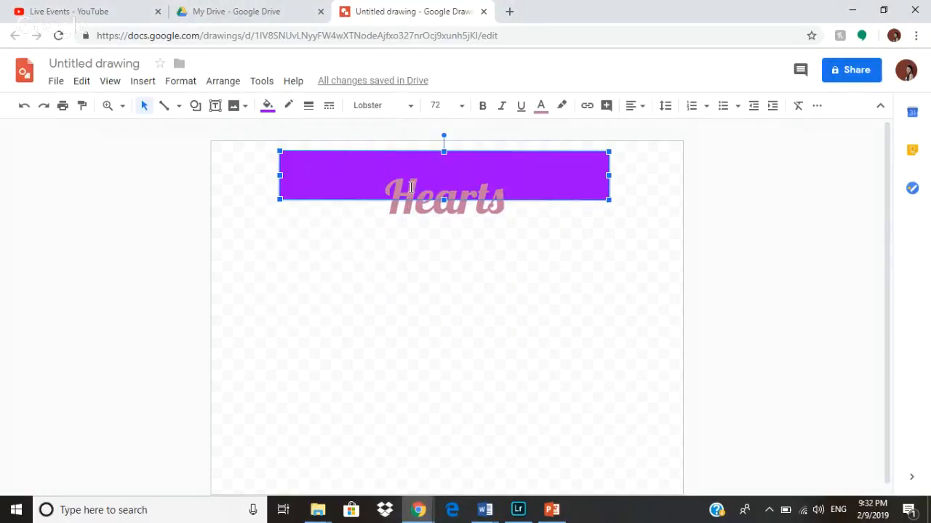
drag(444, 199, 463, 255)
click(495, 324)
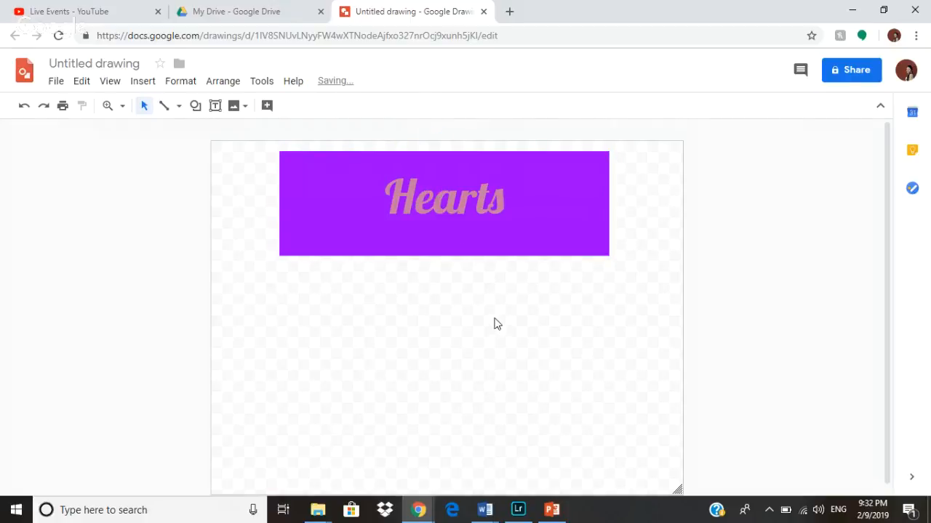
Set the "Hearts" text box fill to transparent and move the box slightly up and to the left.
click(349, 227)
click(268, 106)
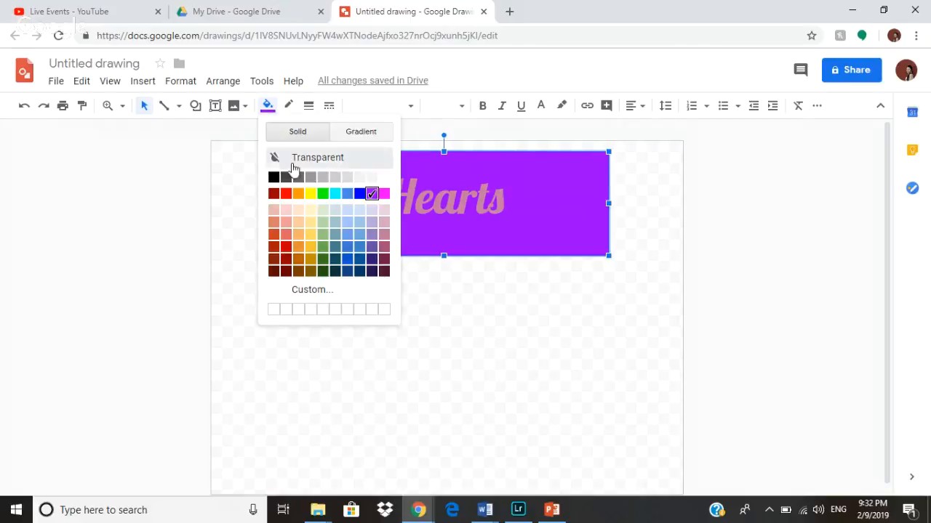
click(293, 158)
click(286, 110)
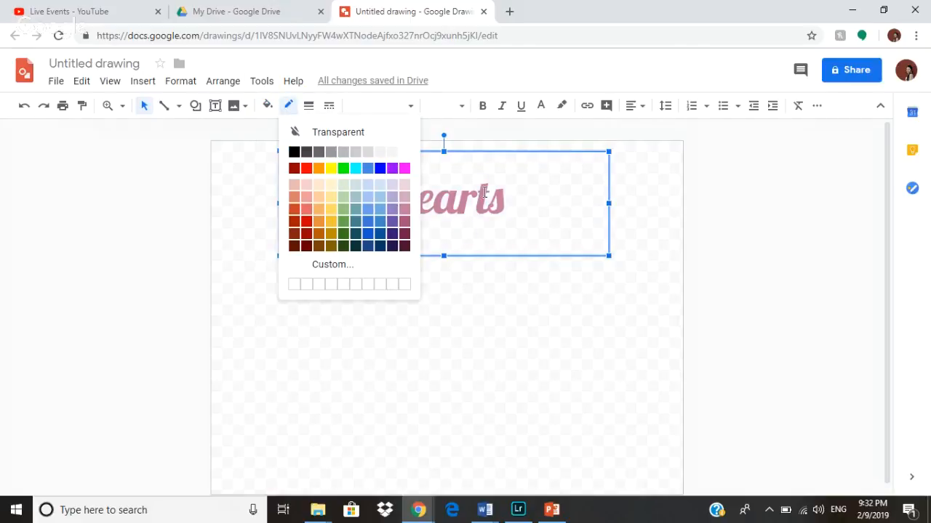
click(506, 191)
mouse_move(505, 201)
mouse_down()
mouse_move(456, 206)
mouse_move(467, 193)
mouse_move(492, 194)
mouse_up()
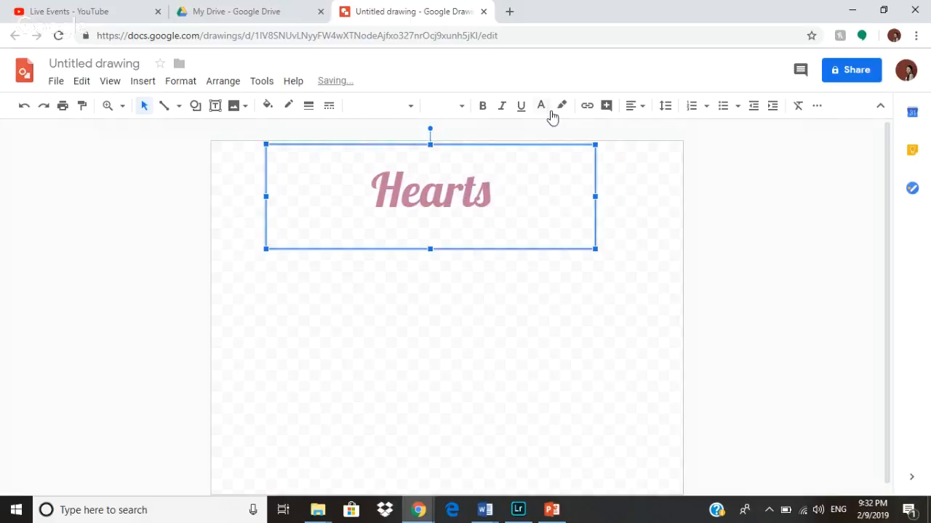
Try drawing a second, empty text box below the "Hearts" title and undo it.
click(216, 106)
drag(363, 290, 608, 450)
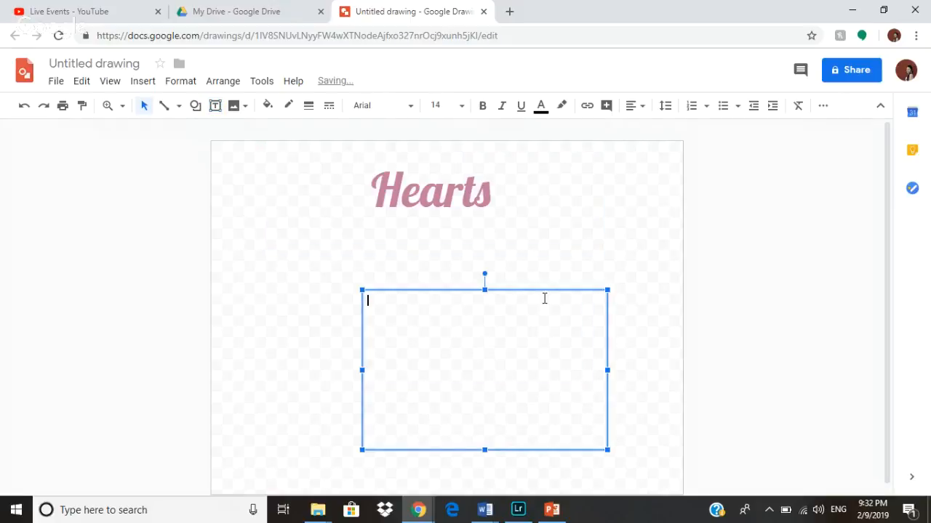
click(25, 109)
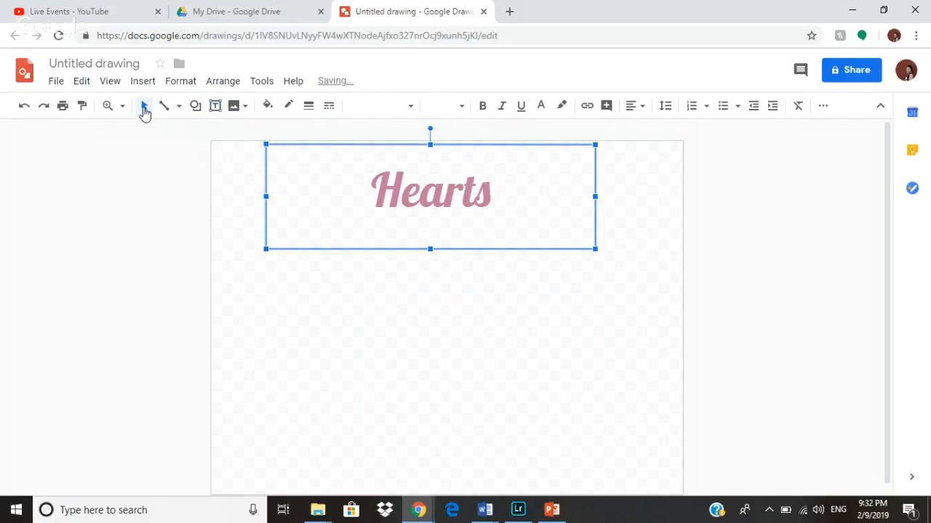
Try selecting the "Hearts" text box and its letters with the Select tool and deselect them.
click(145, 109)
click(357, 187)
double_click(420, 207)
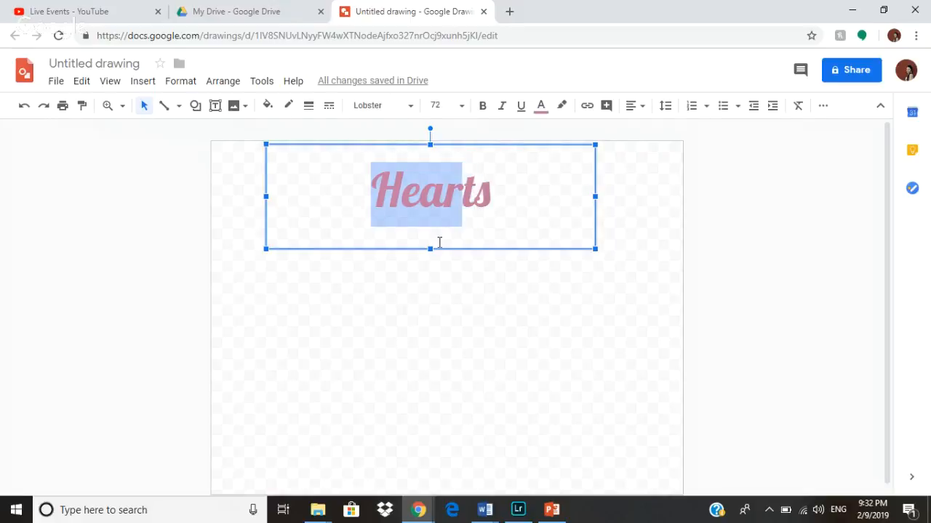
click(122, 147)
View the drawing at 100% zoom, and reduce the zoom to 50%.
click(107, 107)
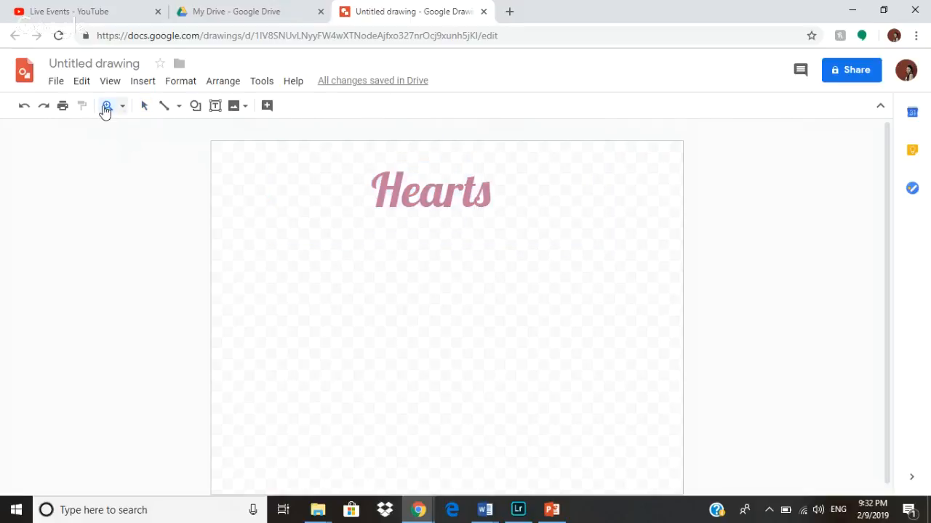
click(106, 109)
click(122, 107)
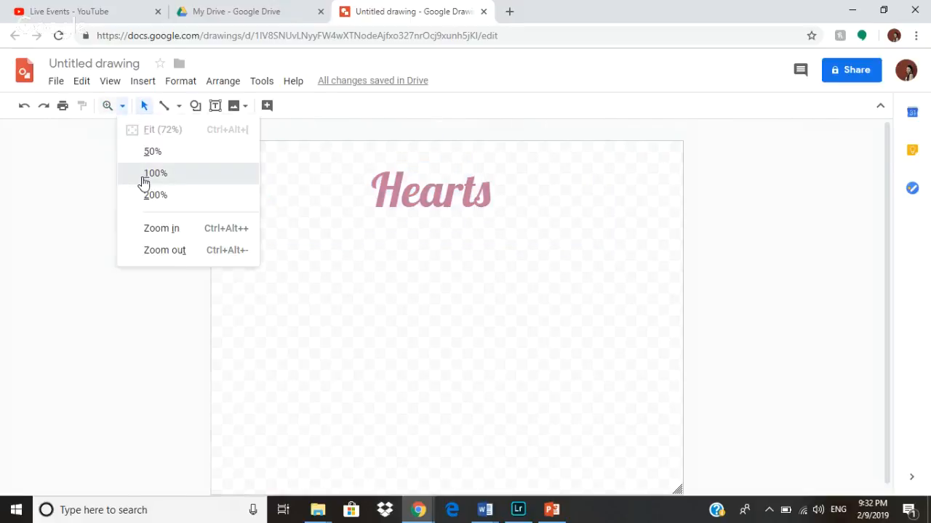
click(143, 176)
click(121, 108)
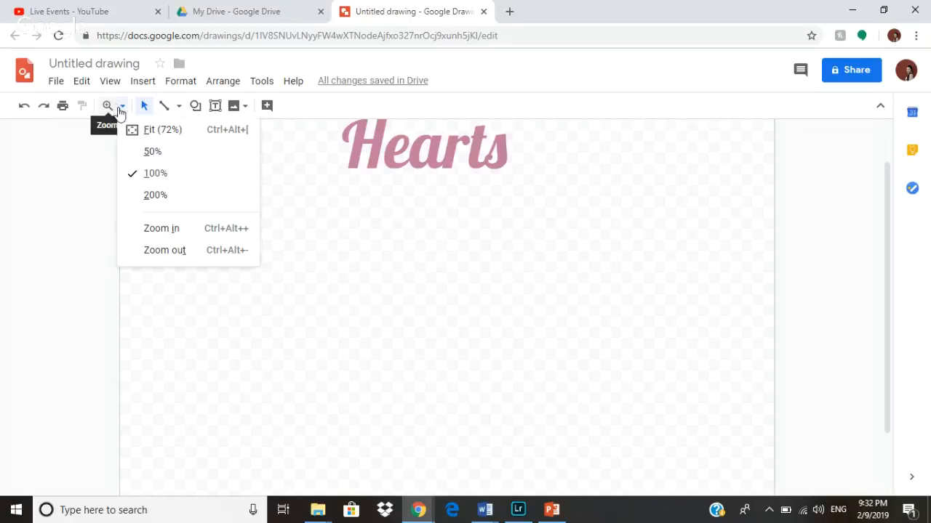
click(149, 151)
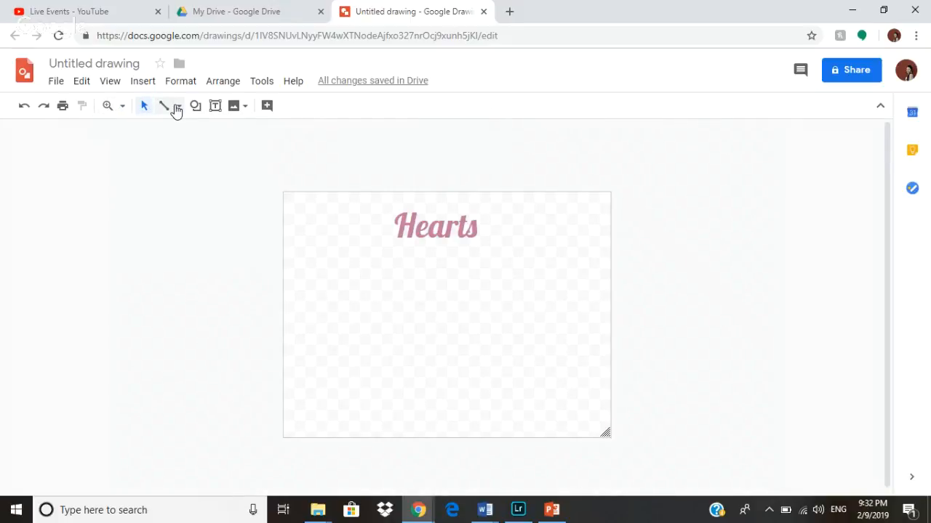
Draw a thin, nearly horizontal line beneath the word "Hearts" and undo the stray diagonal line.
click(178, 107)
click(191, 129)
mouse_move(320, 255)
mouse_down()
mouse_move(397, 255)
mouse_move(586, 303)
mouse_move(560, 250)
mouse_up()
click(530, 295)
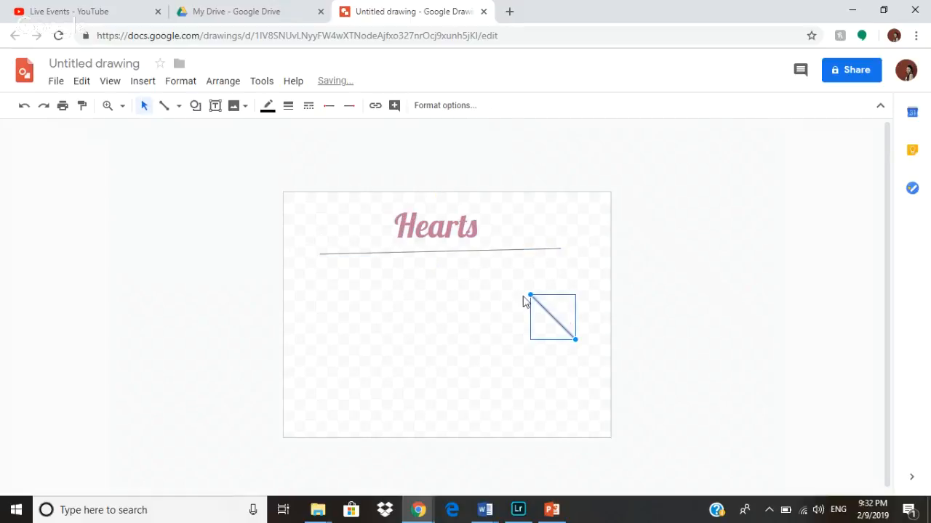
click(22, 105)
Draw a horizontal arrow pointing right, a little below the line under the title.
click(178, 106)
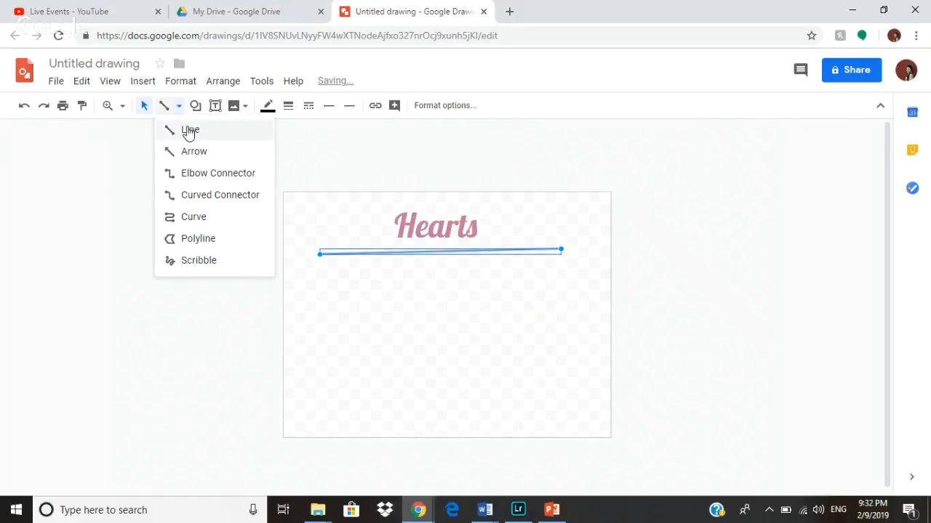
click(193, 151)
drag(335, 293, 522, 293)
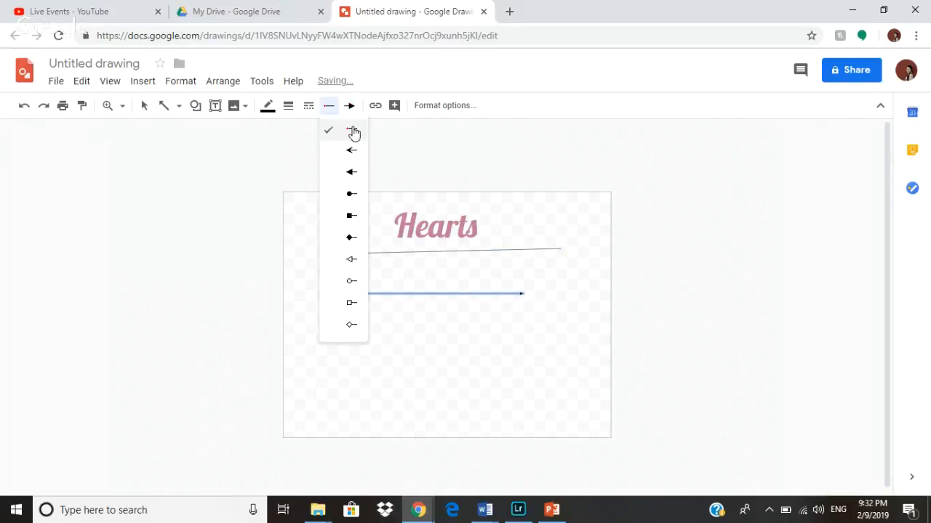
Try a narrow arrowhead at the start of the horizontal arrow and look at the line end styles.
click(353, 149)
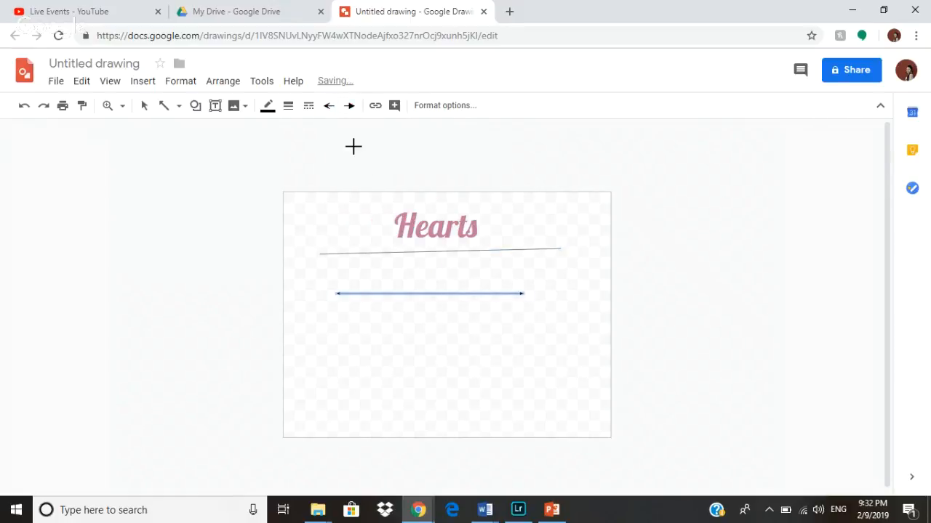
click(327, 108)
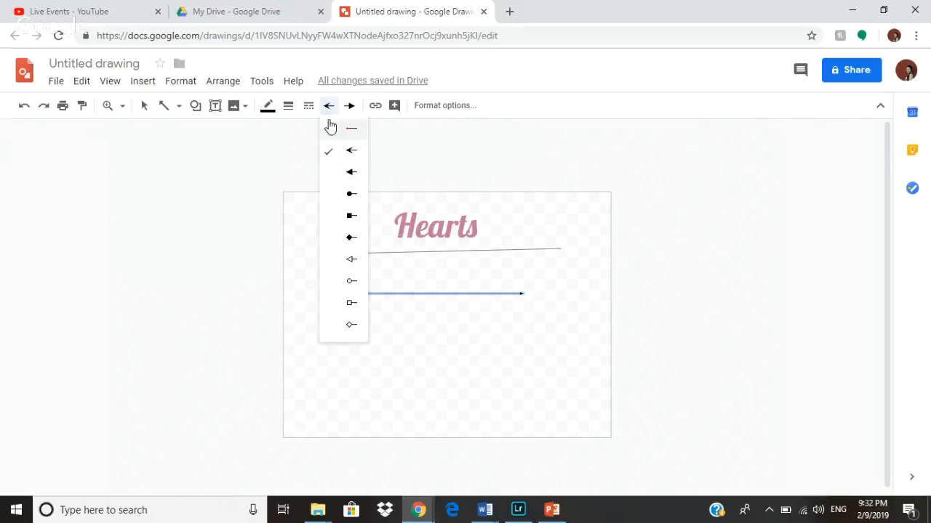
click(350, 105)
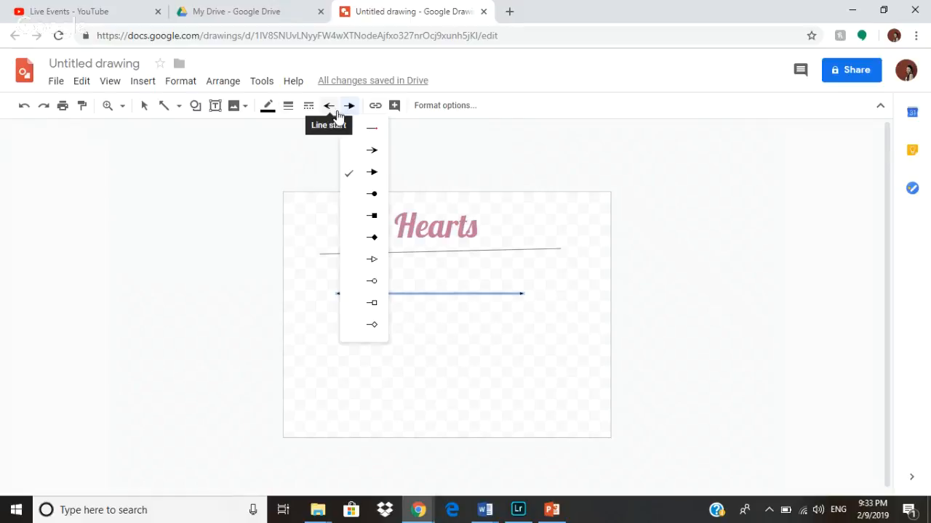
Set the horizontal arrow's line weight to 12px and remove the arrowhead from its start.
click(287, 107)
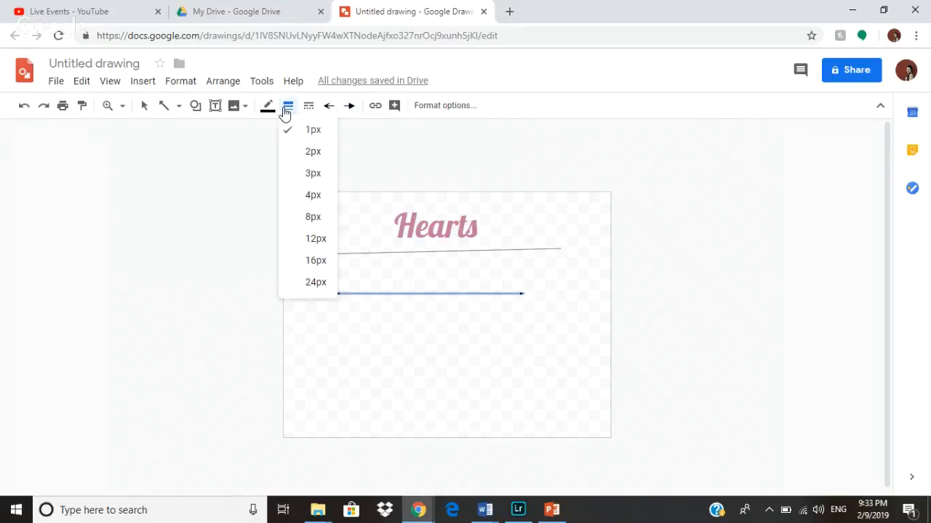
click(318, 238)
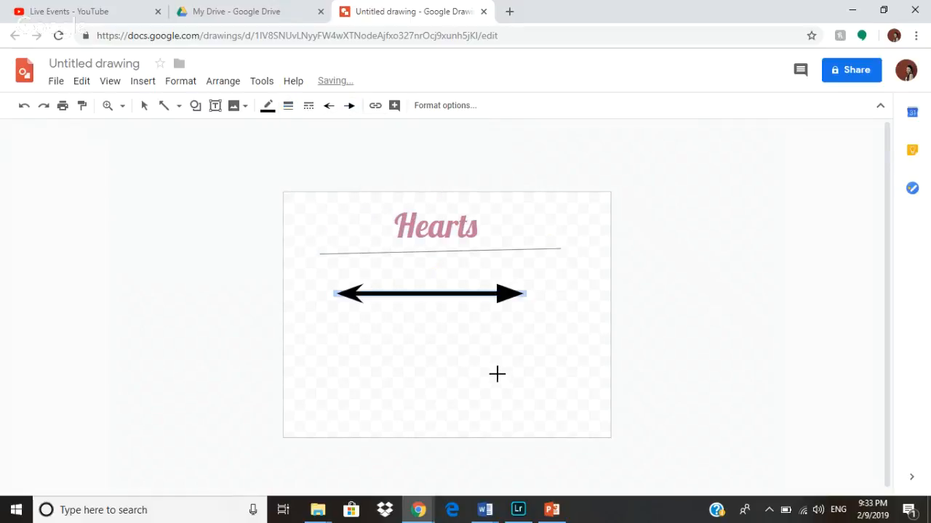
click(328, 106)
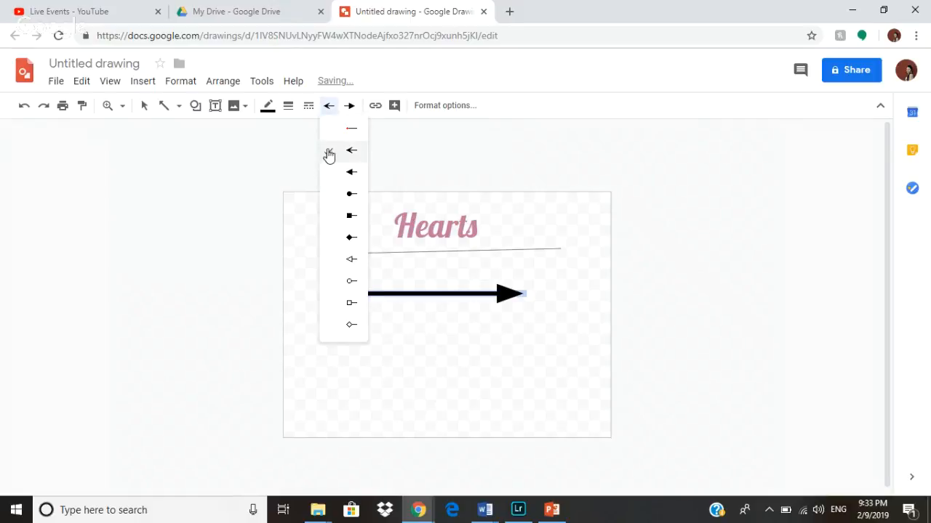
click(336, 129)
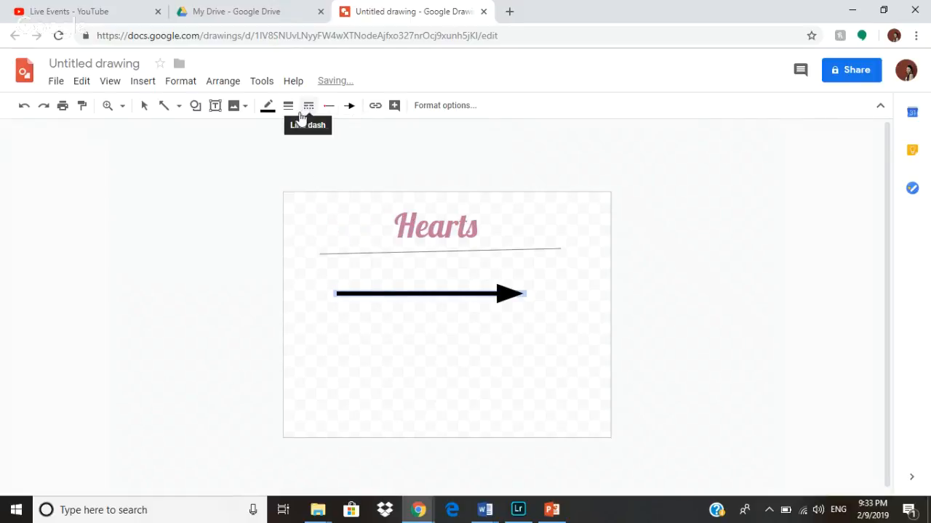
Give the horizontal arrow a long-dash line style and colour it purple.
click(308, 106)
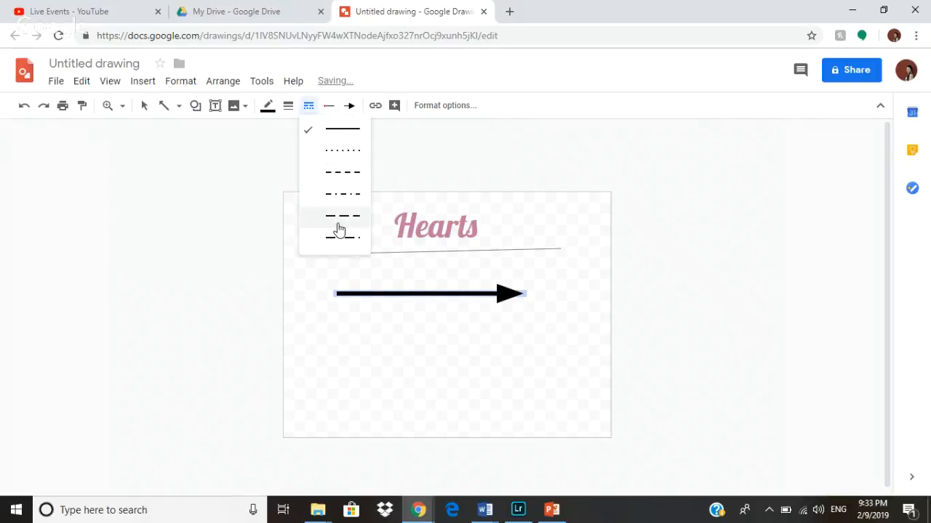
click(333, 221)
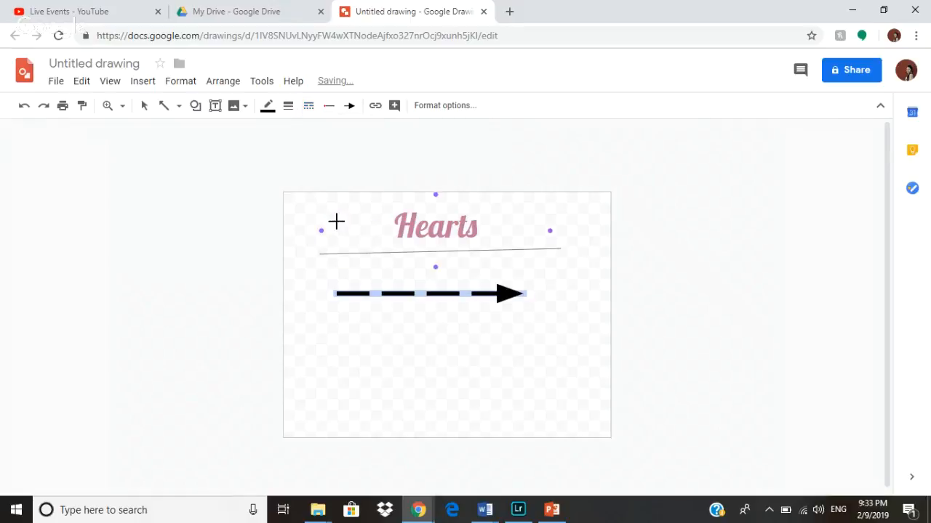
click(267, 109)
click(270, 111)
click(268, 108)
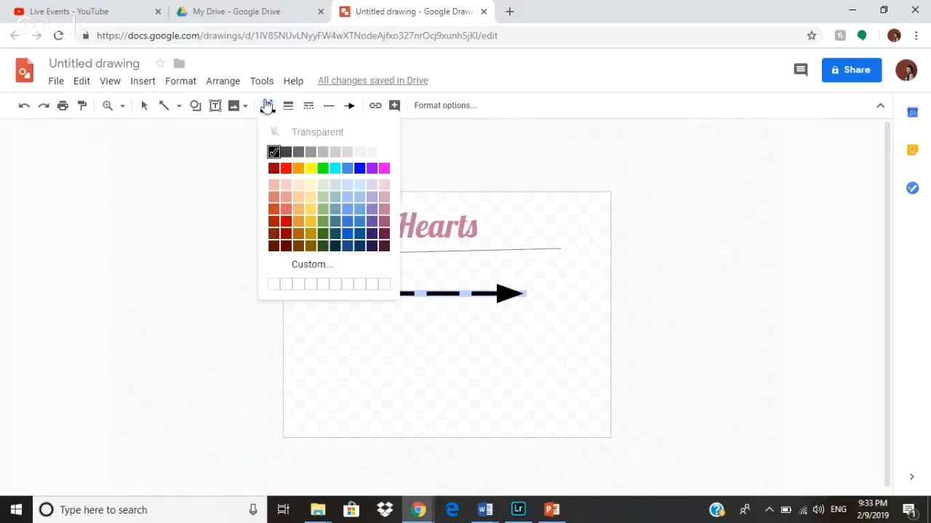
click(372, 169)
click(381, 312)
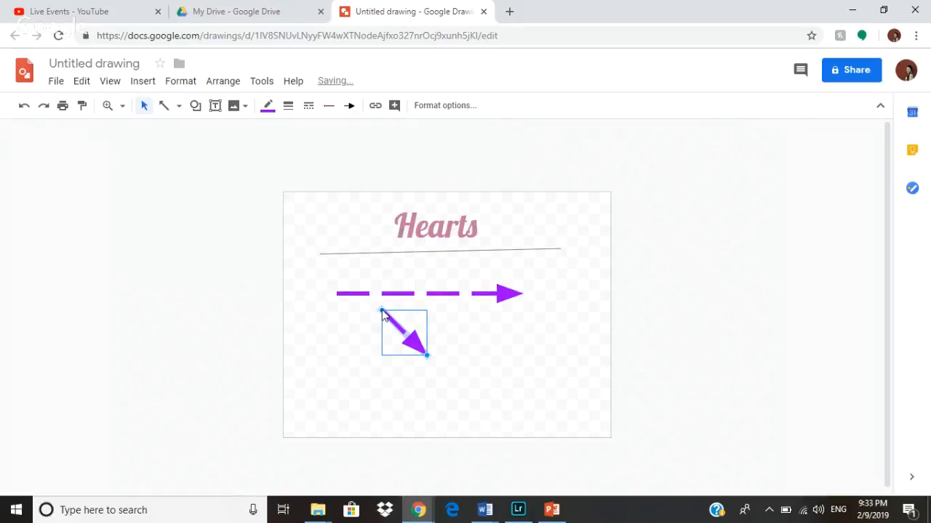
Undo the stray diagonal arrow below the purple dashed arrow.
click(24, 106)
Try an elbow connector running down from the start of the purple dashed arrow, and undo the added connectors.
click(178, 106)
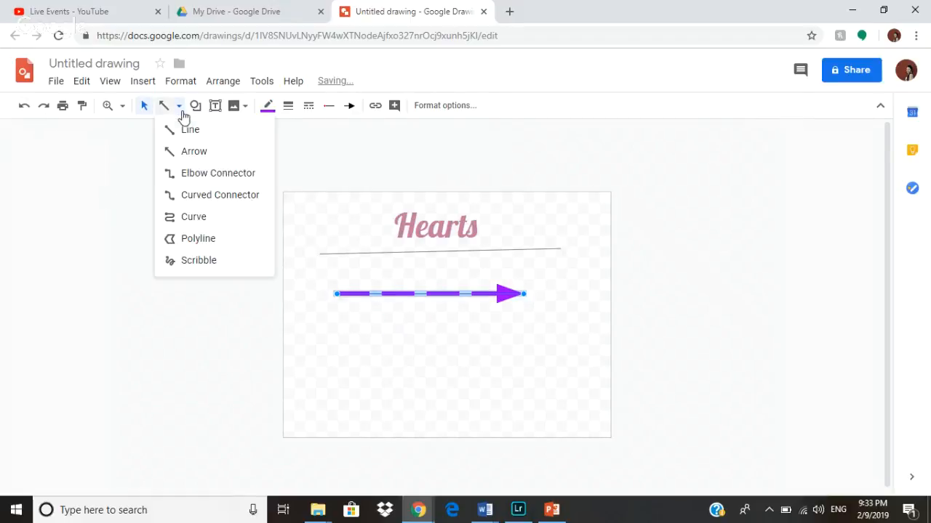
click(205, 175)
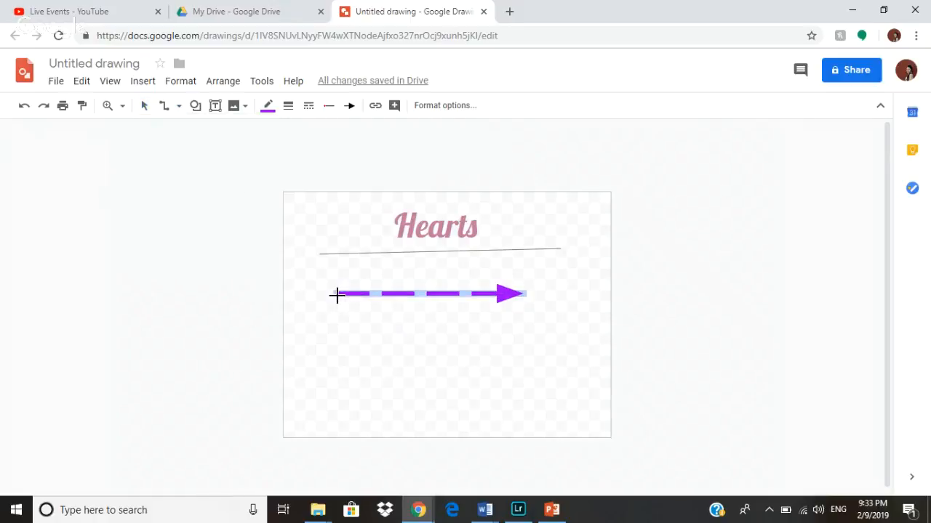
mouse_move(341, 314)
mouse_down()
mouse_move(339, 368)
mouse_move(376, 383)
mouse_move(474, 362)
mouse_move(446, 391)
mouse_move(370, 395)
mouse_move(363, 332)
mouse_move(374, 359)
mouse_up()
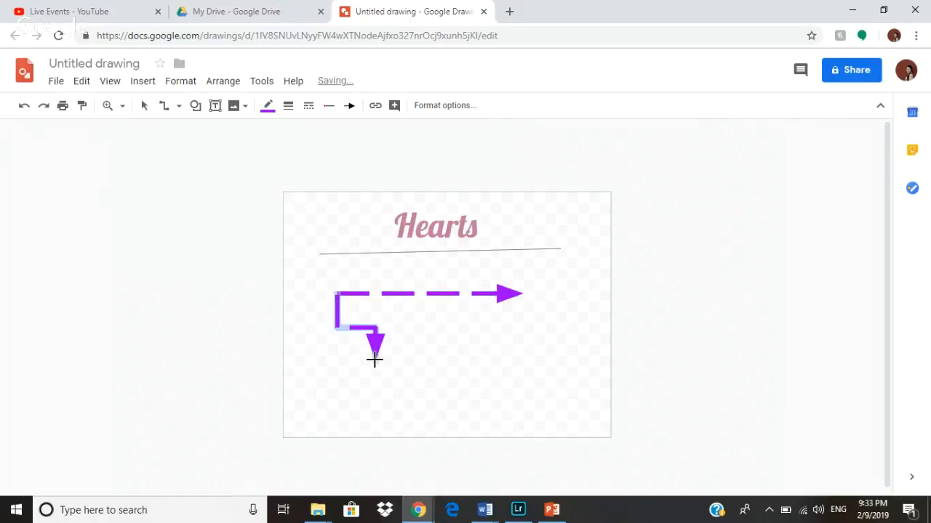
click(404, 403)
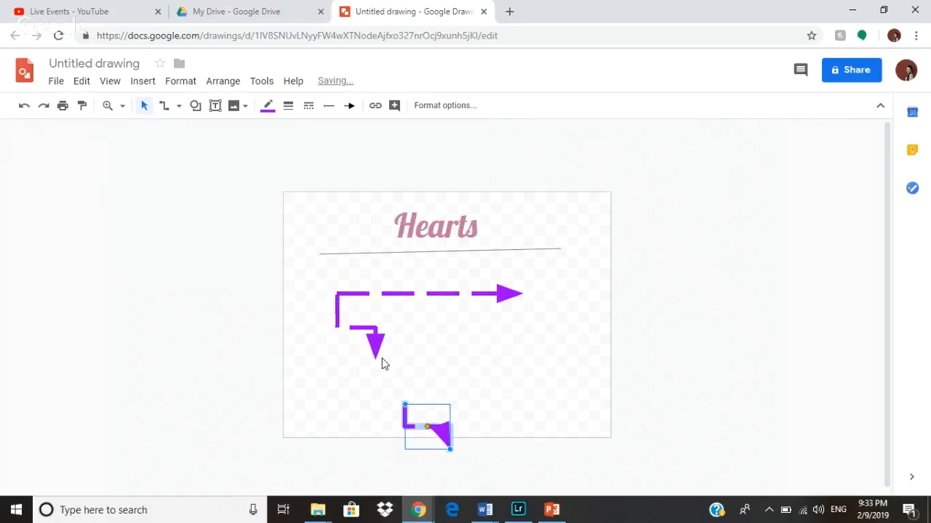
click(23, 107)
click(23, 107)
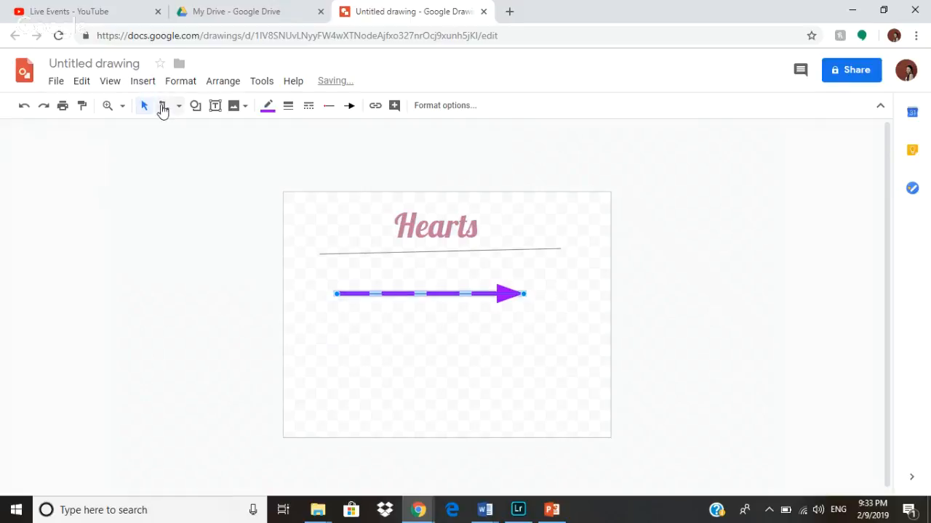
click(144, 109)
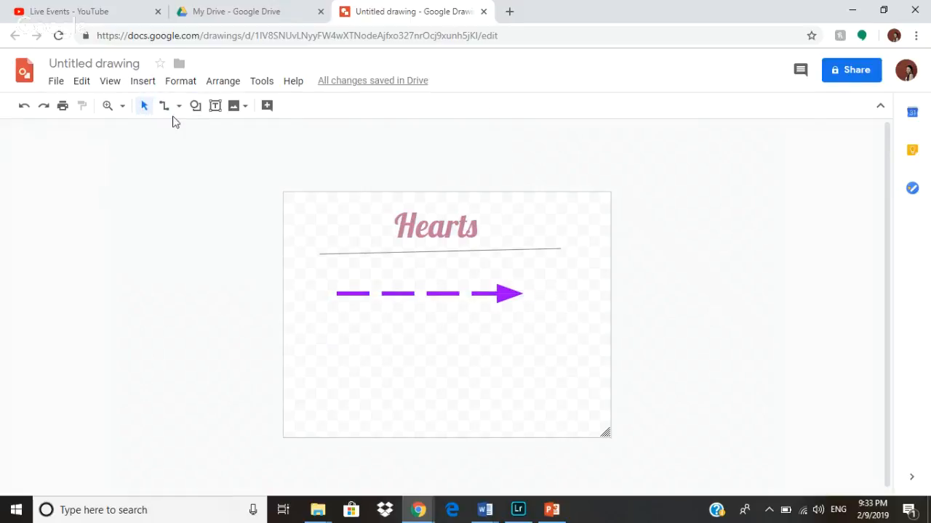
Try a winding multi-point curve below and around the purple dashed arrow, and cancel it.
click(179, 107)
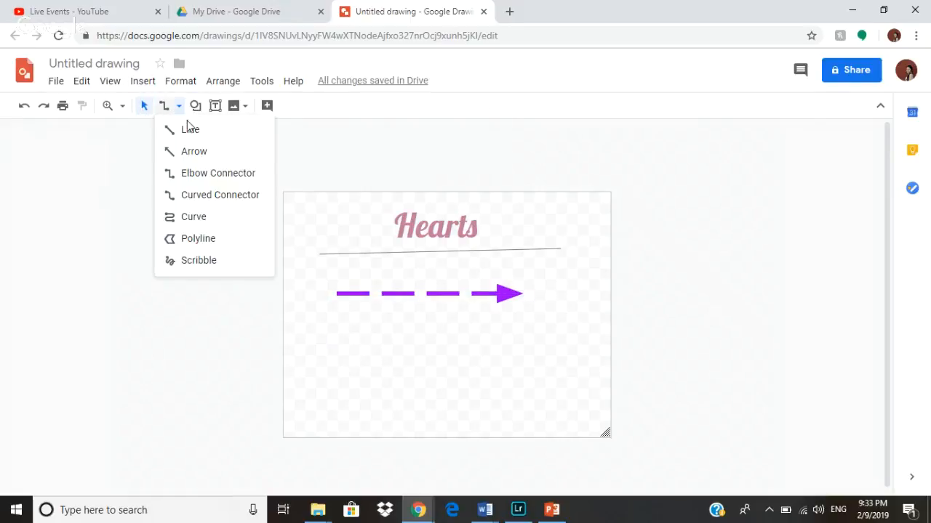
click(226, 218)
click(336, 309)
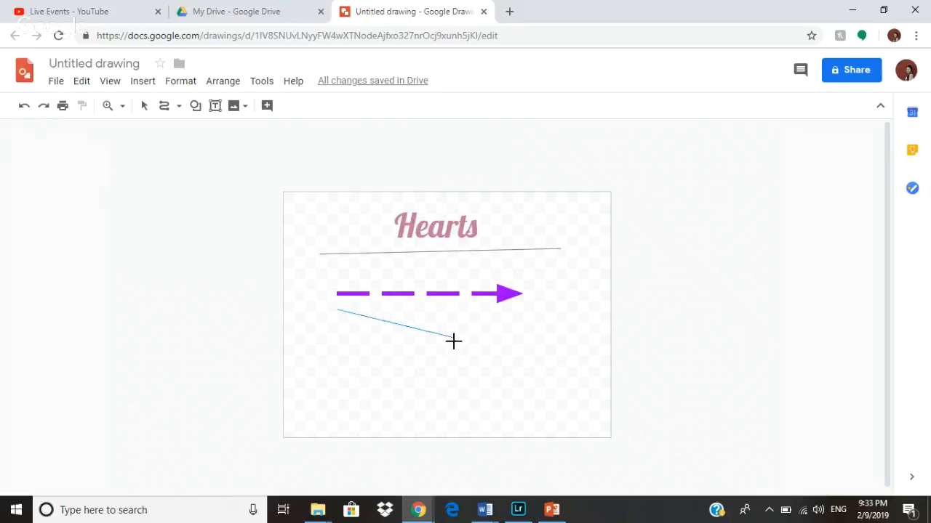
click(500, 310)
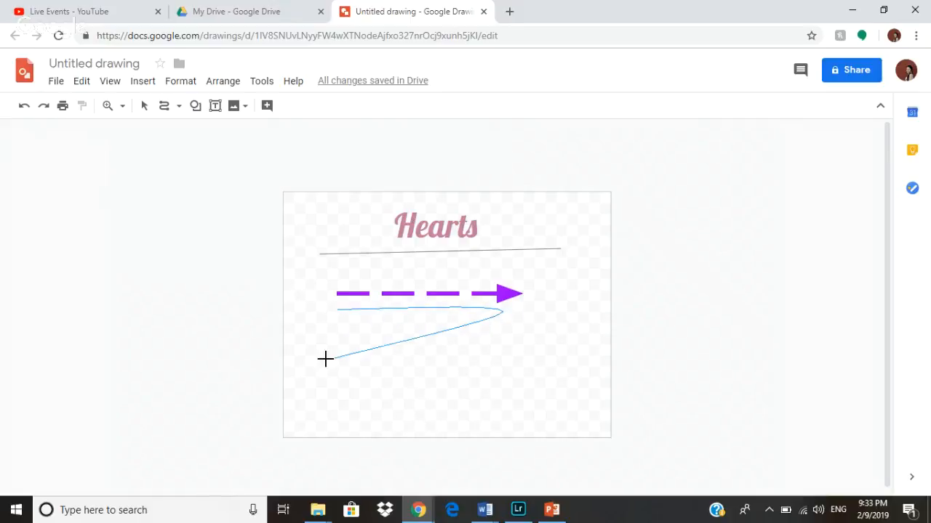
click(323, 359)
click(515, 384)
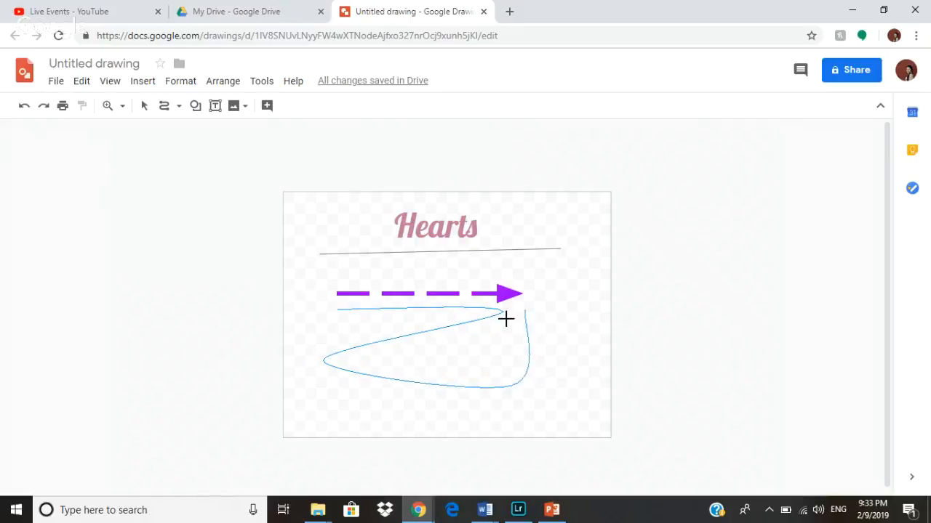
click(461, 355)
click(549, 316)
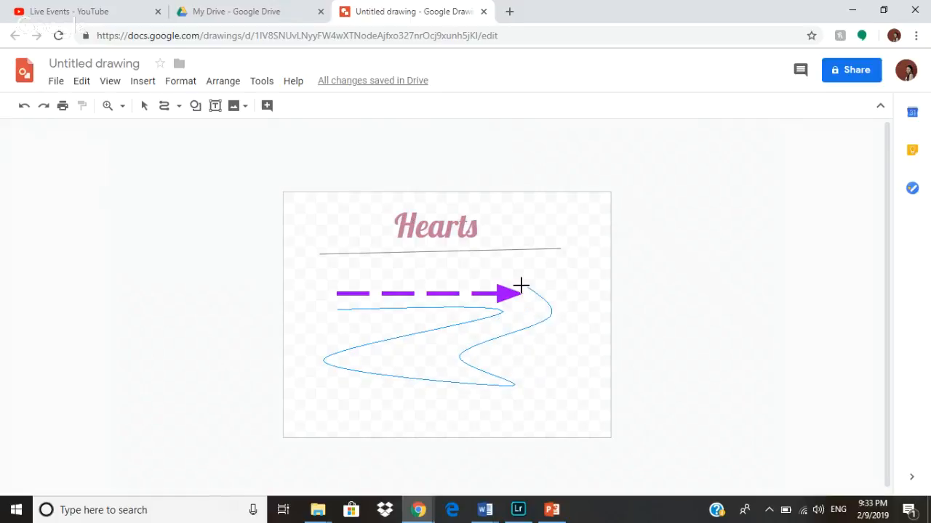
click(560, 277)
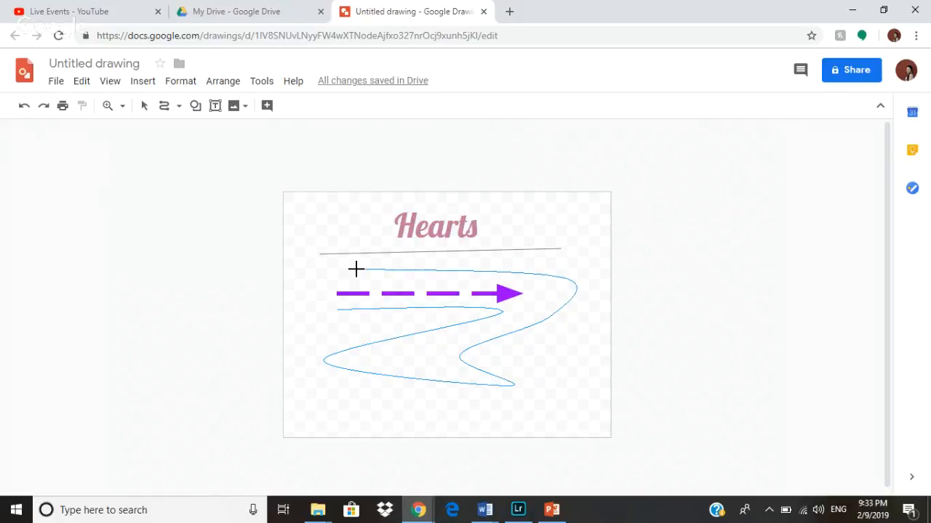
click(329, 277)
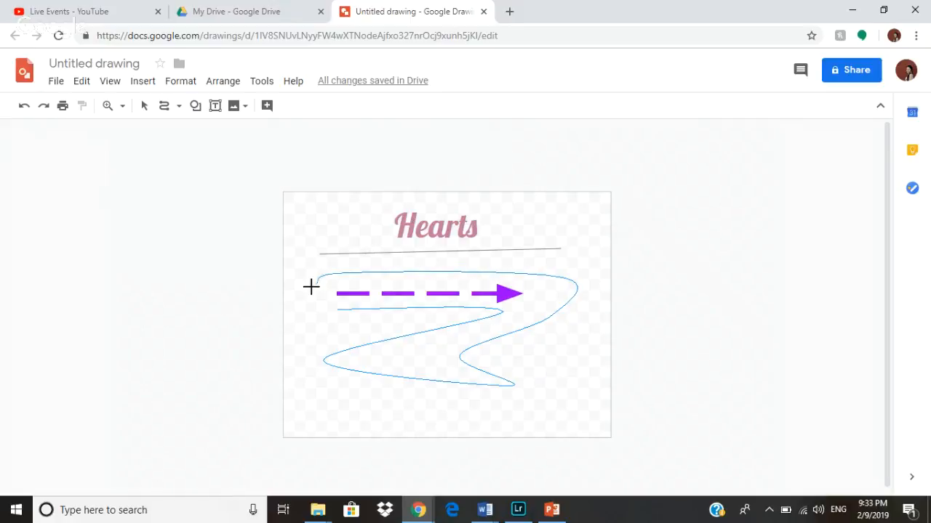
click(325, 332)
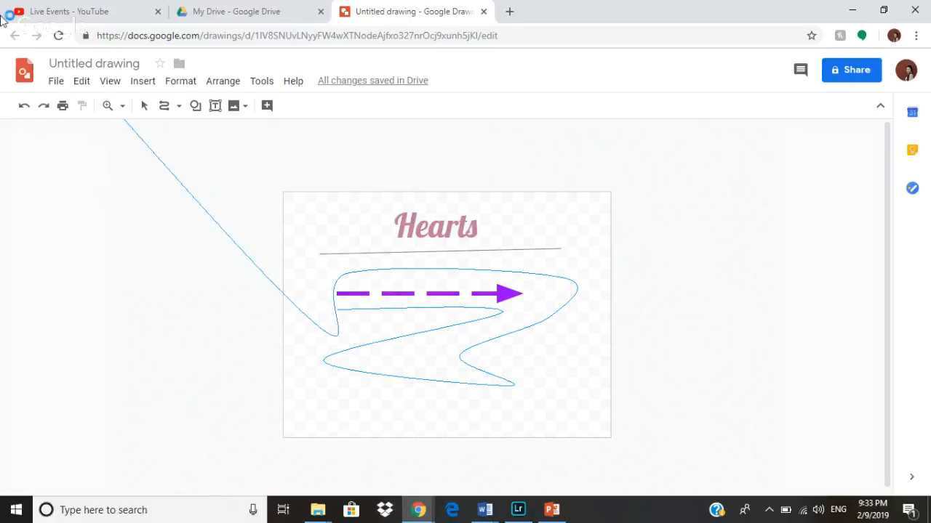
click(179, 108)
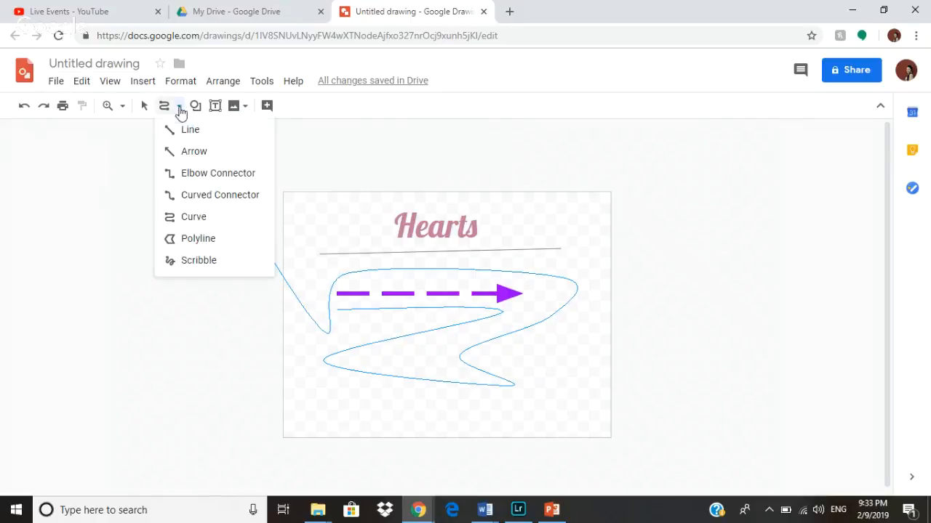
key(Escape)
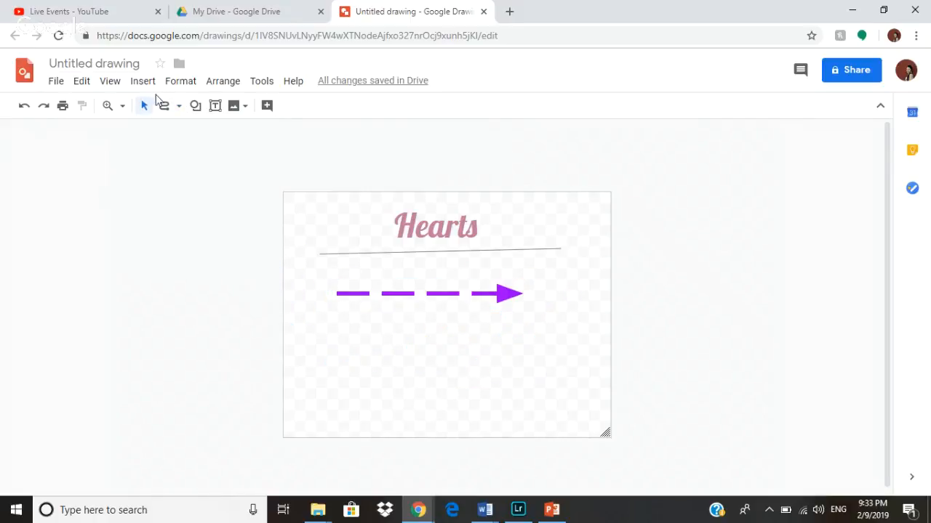
Draw a closed, long triangle with the Polyline tool below the purple dashed arrow and fill it with solid blue.
click(179, 107)
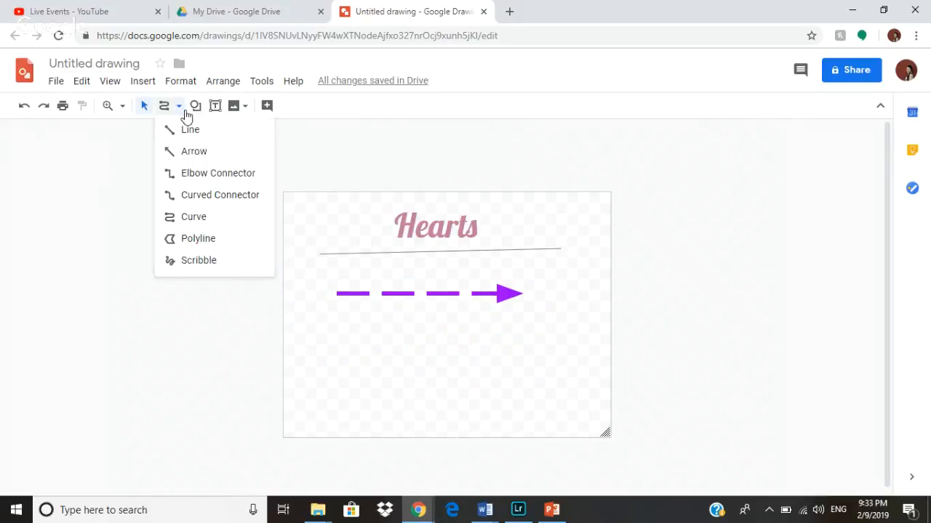
click(231, 243)
click(312, 313)
click(525, 364)
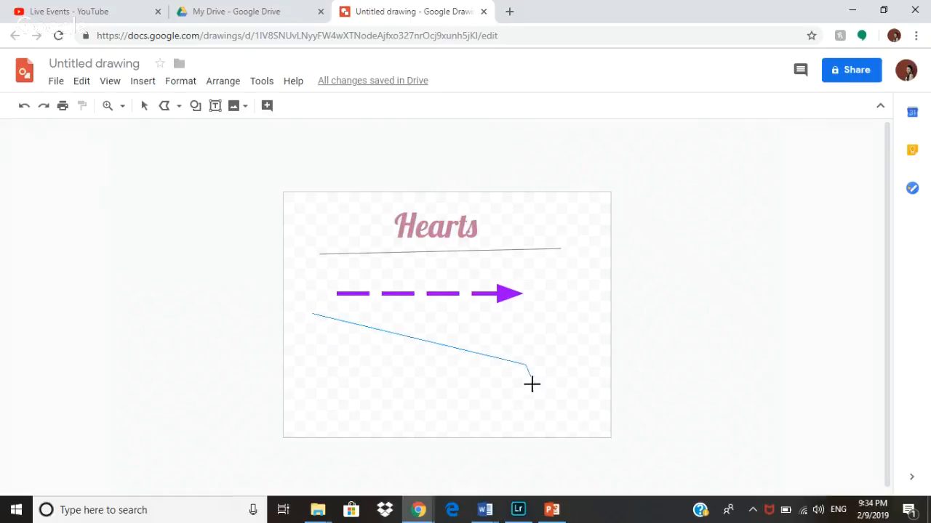
click(325, 372)
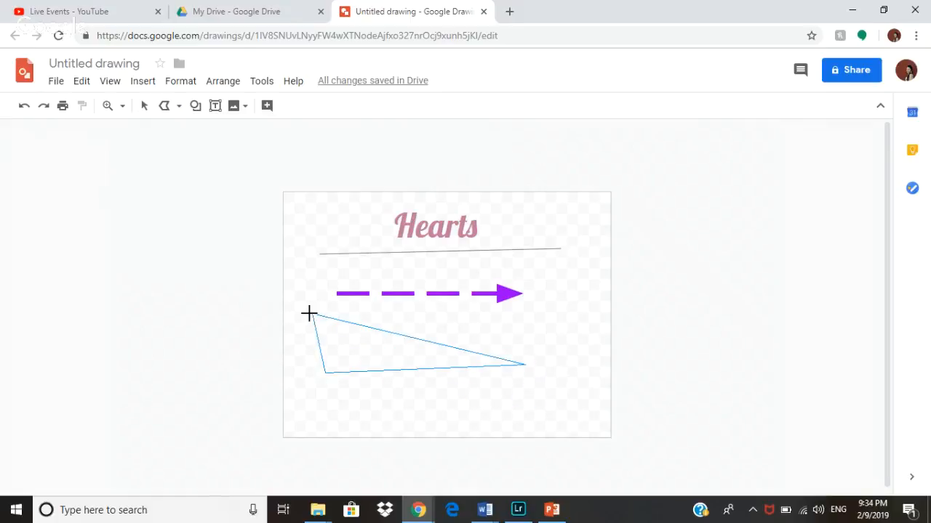
click(309, 313)
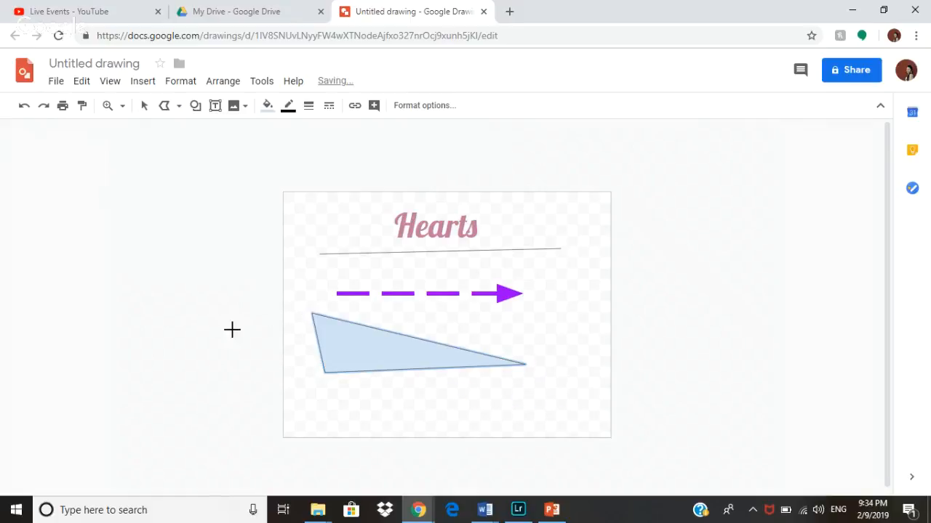
click(267, 106)
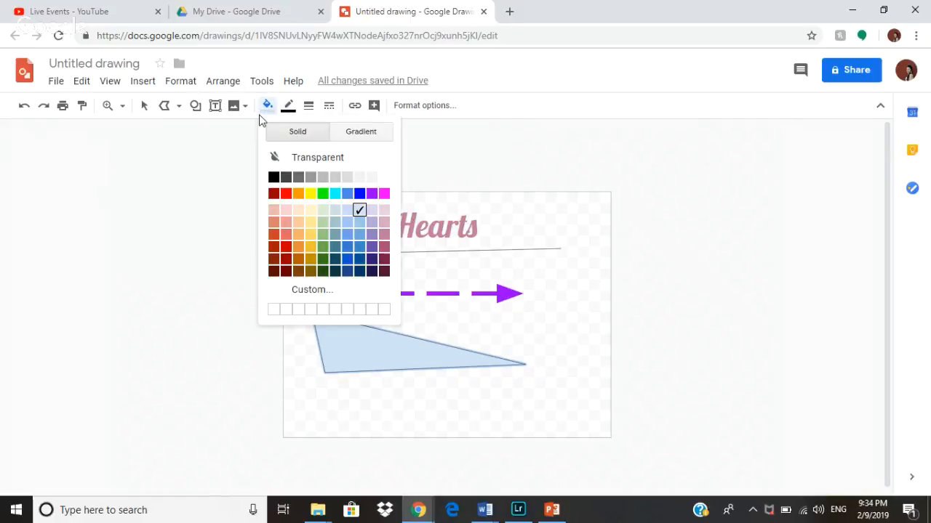
click(357, 194)
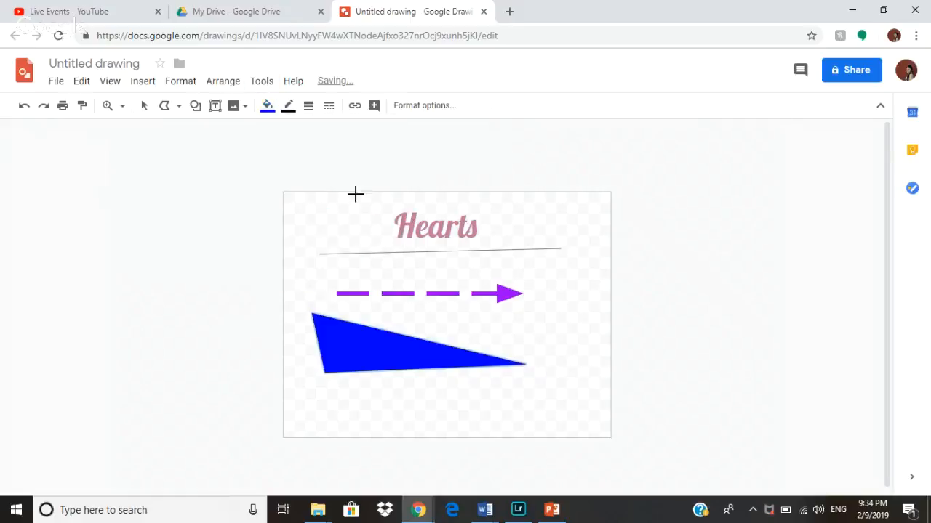
Try a 16px outline weight on the blue triangle and reduce it to 3px.
click(288, 107)
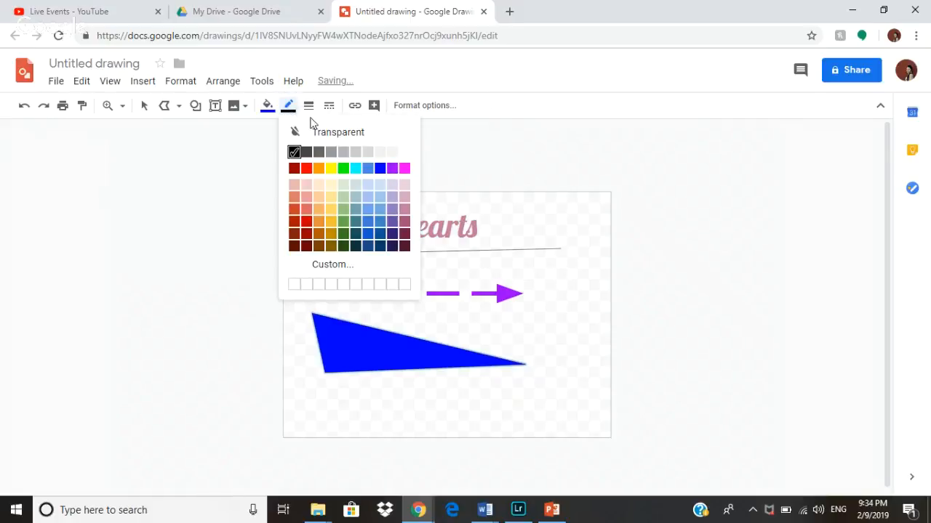
click(308, 106)
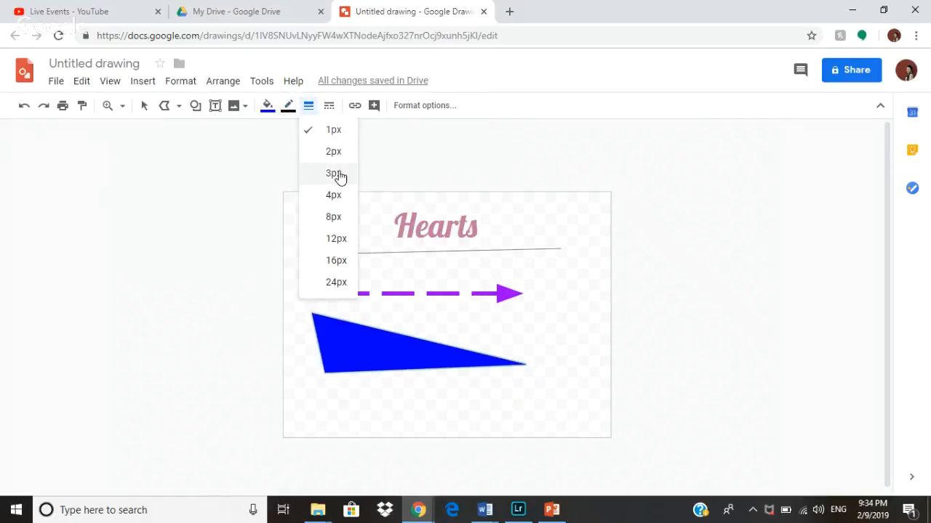
click(345, 255)
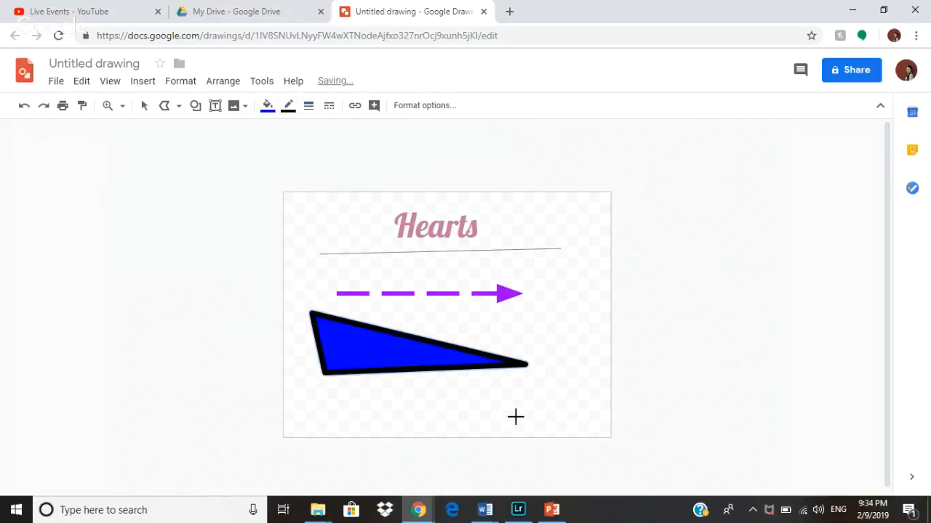
click(288, 107)
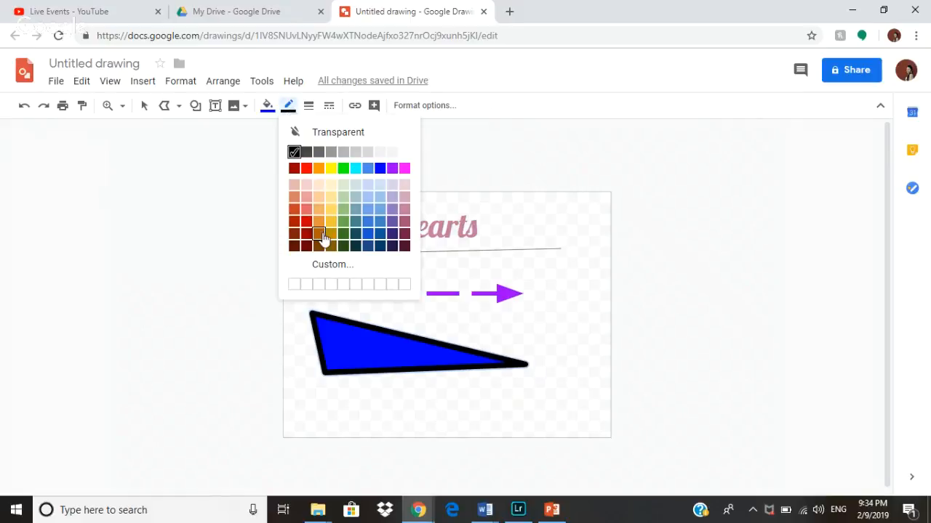
click(309, 105)
click(324, 182)
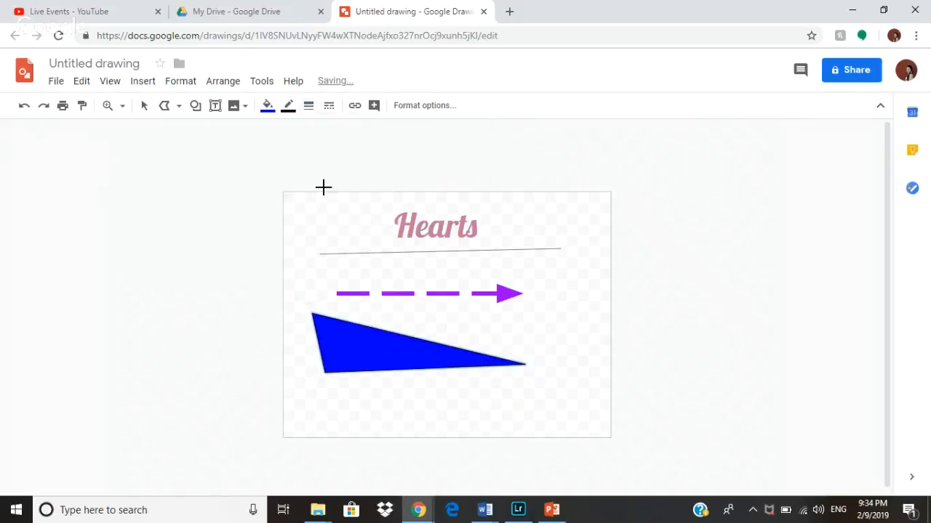
Try a dashed outline on the blue triangle and restore the solid style.
click(326, 106)
click(346, 196)
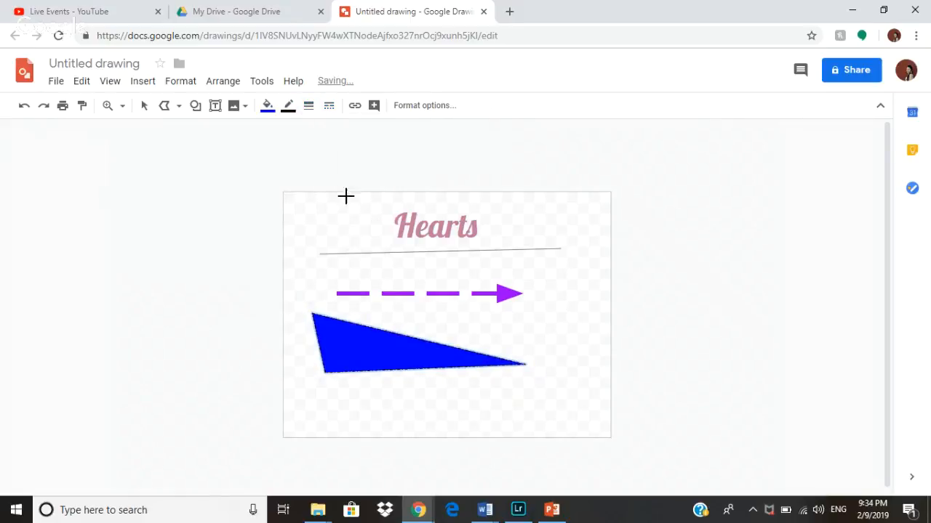
click(328, 106)
click(328, 132)
Undo the weight and dash changes made to the blue triangle's outline.
click(197, 109)
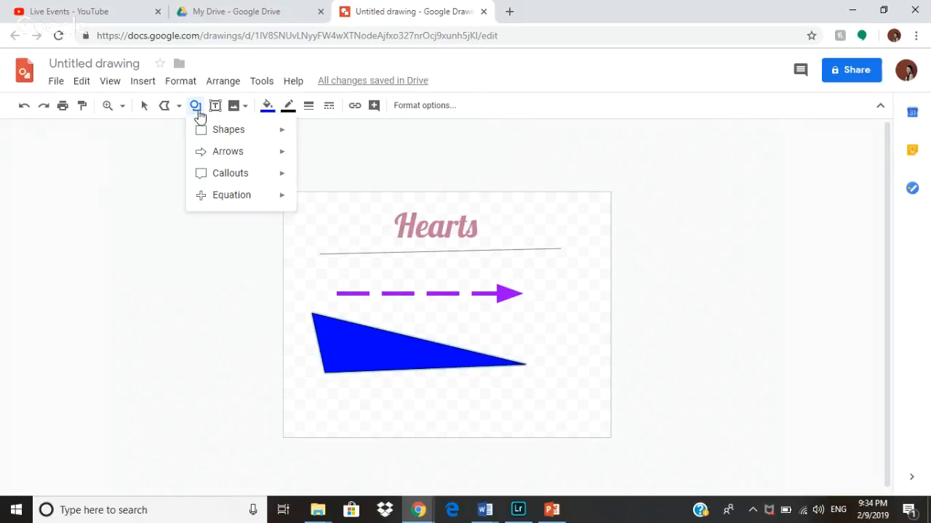
click(178, 106)
click(178, 107)
click(178, 106)
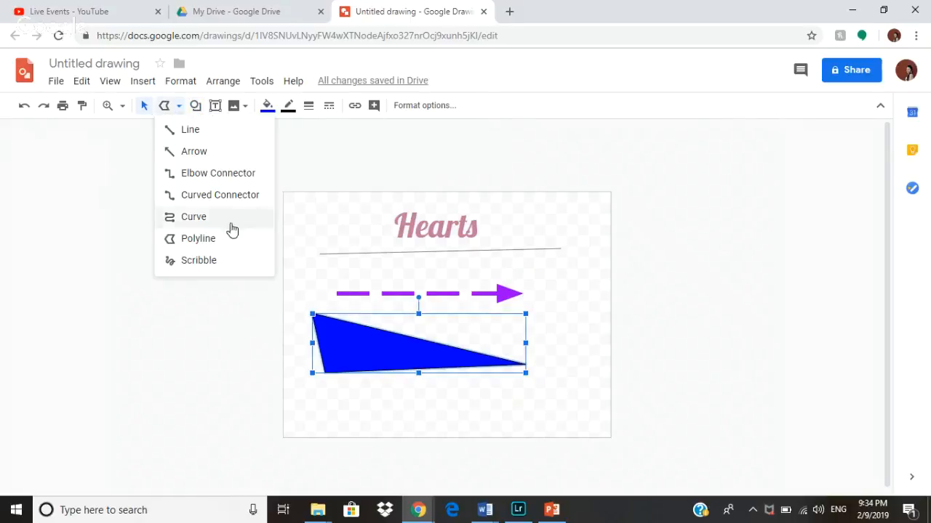
click(237, 262)
click(29, 108)
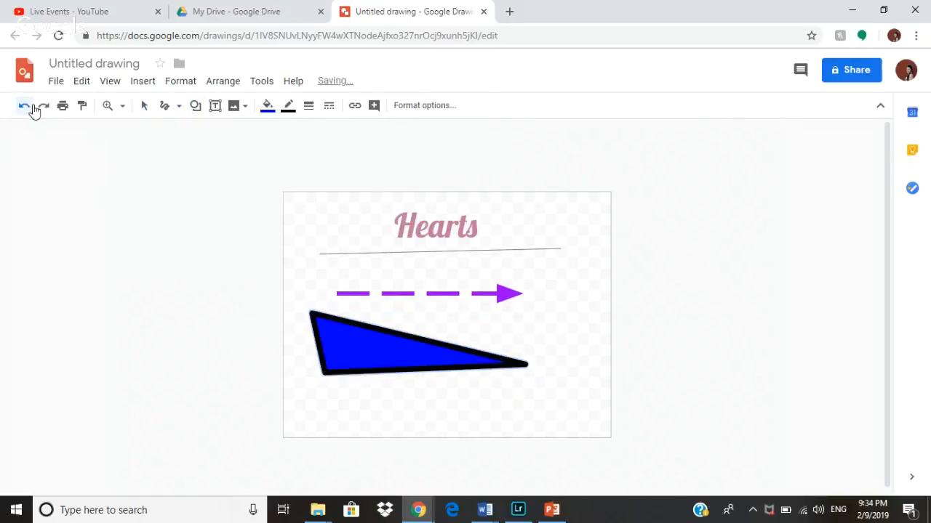
click(33, 109)
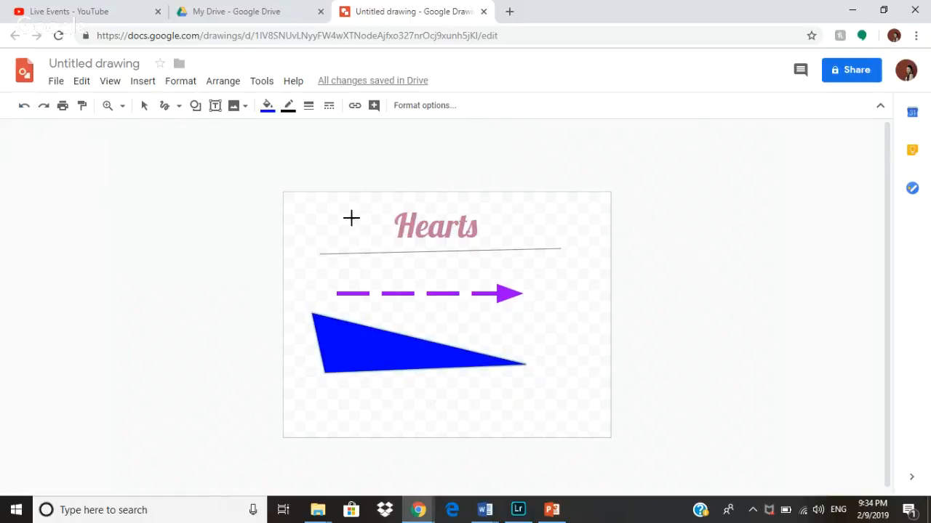
Draw a short slanted freehand stroke with the Scribble tool just beyond the tip of the purple dashed arrow.
click(179, 107)
click(244, 261)
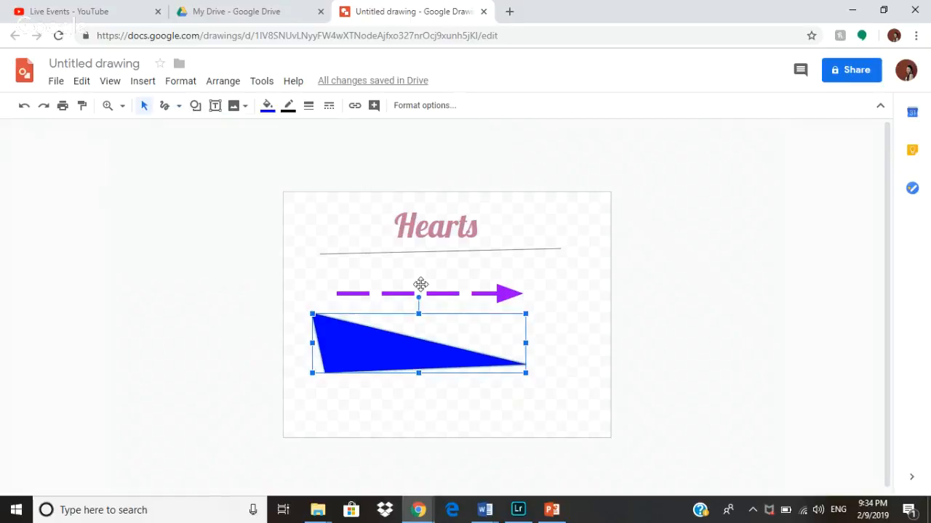
click(165, 107)
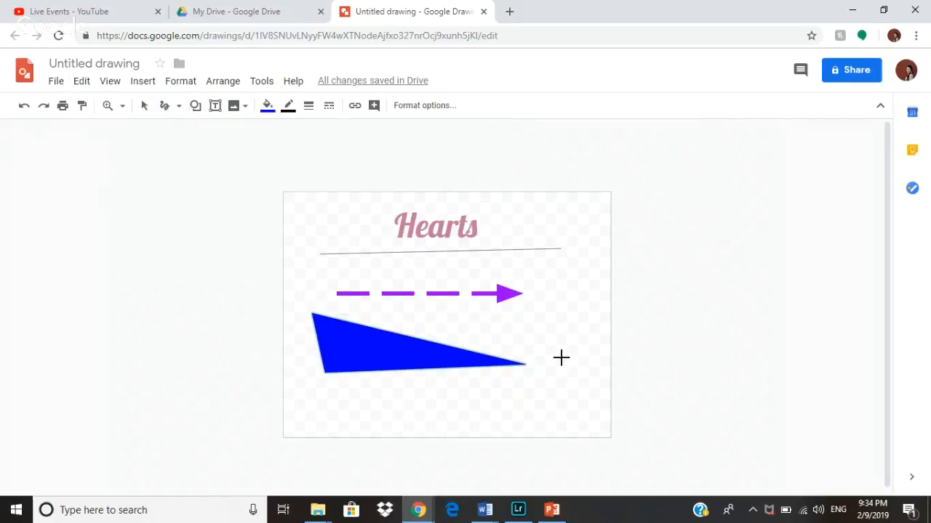
drag(530, 322, 532, 321)
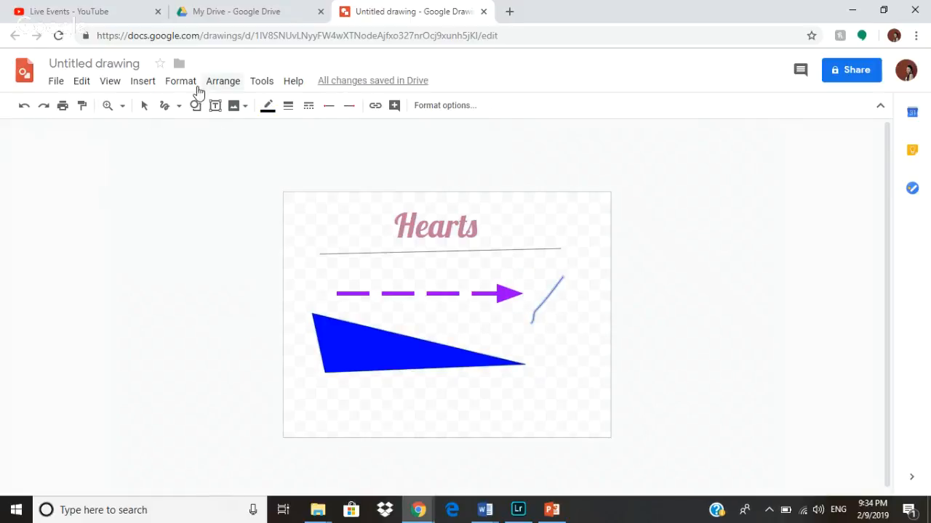
Create a new blank drawing from the Hearts drawing and return to the Hearts drawing while it loads.
click(56, 82)
mouse_move(88, 137)
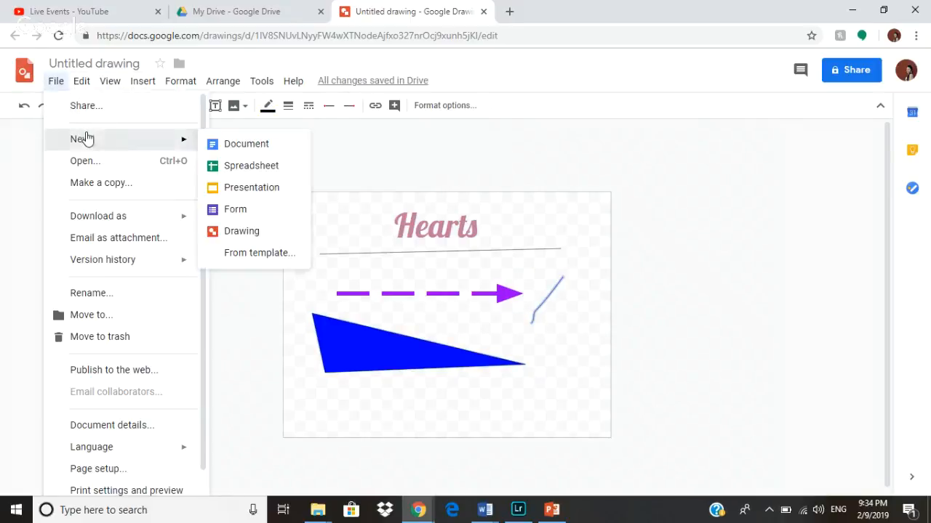
click(275, 232)
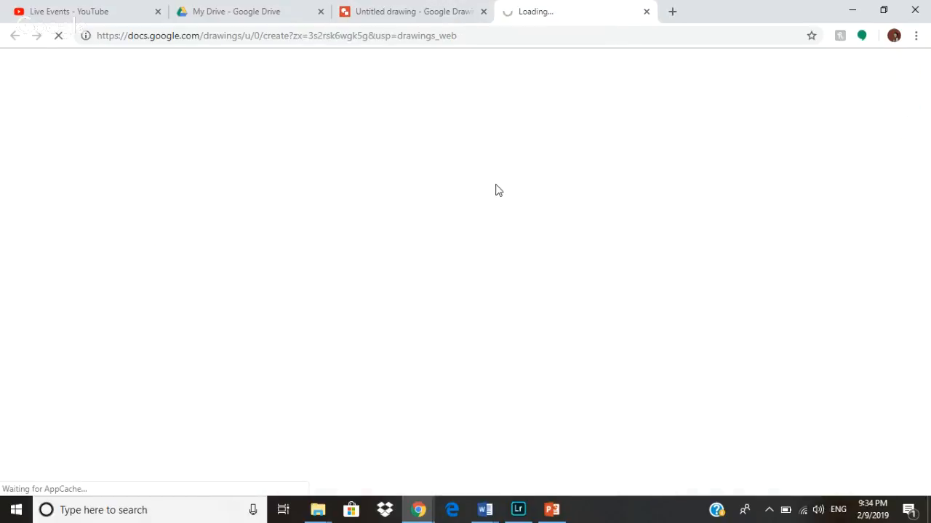
click(415, 9)
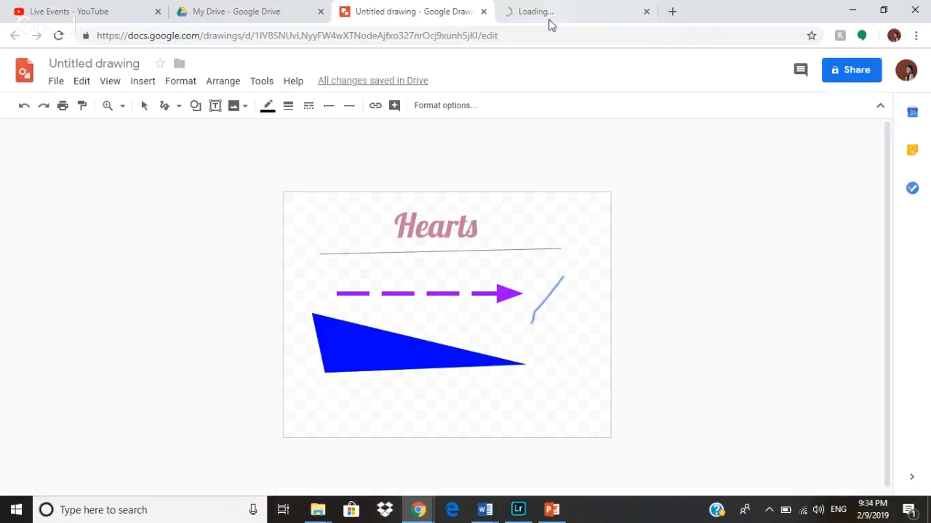
click(591, 7)
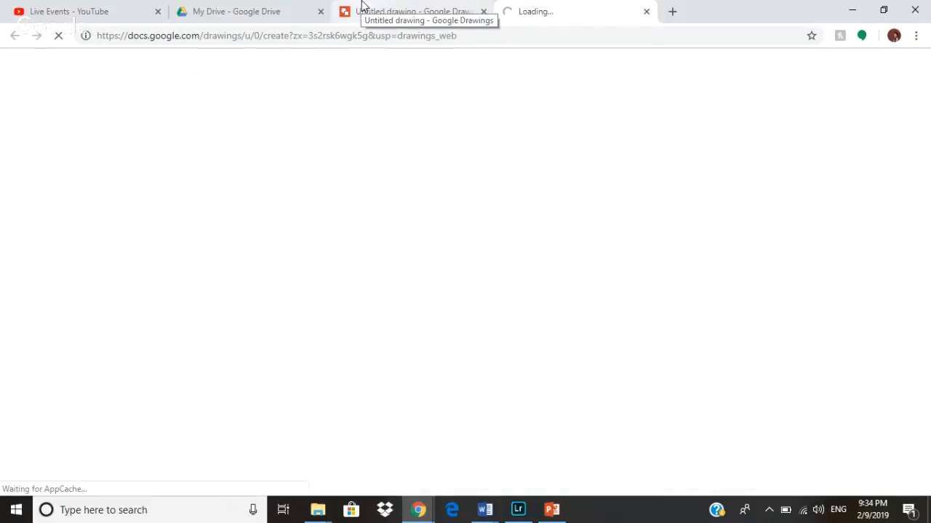
click(419, 12)
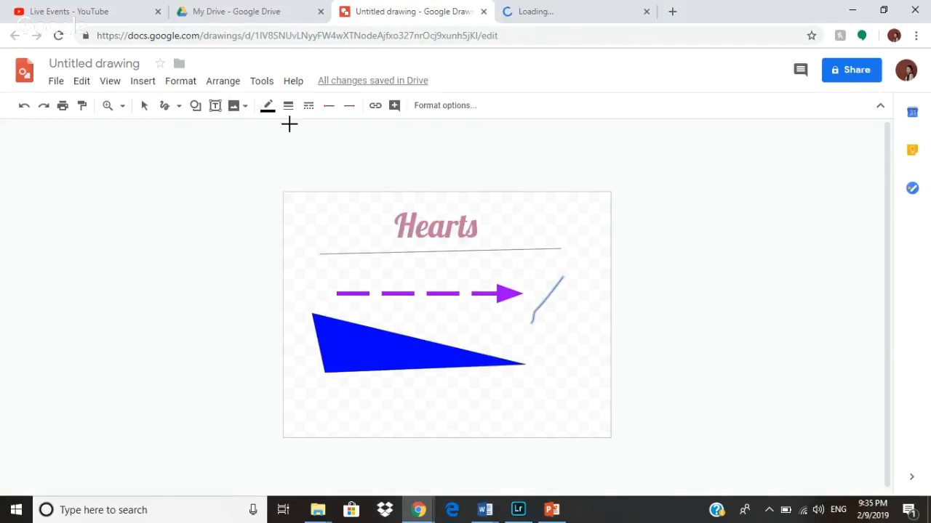
Place an empty text box over the pointed tip of the blue triangle.
click(244, 109)
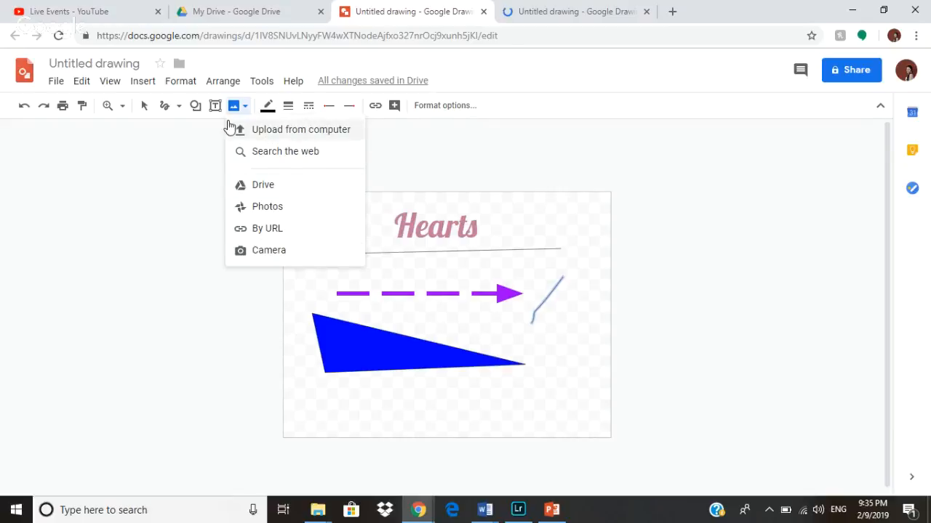
key(Escape)
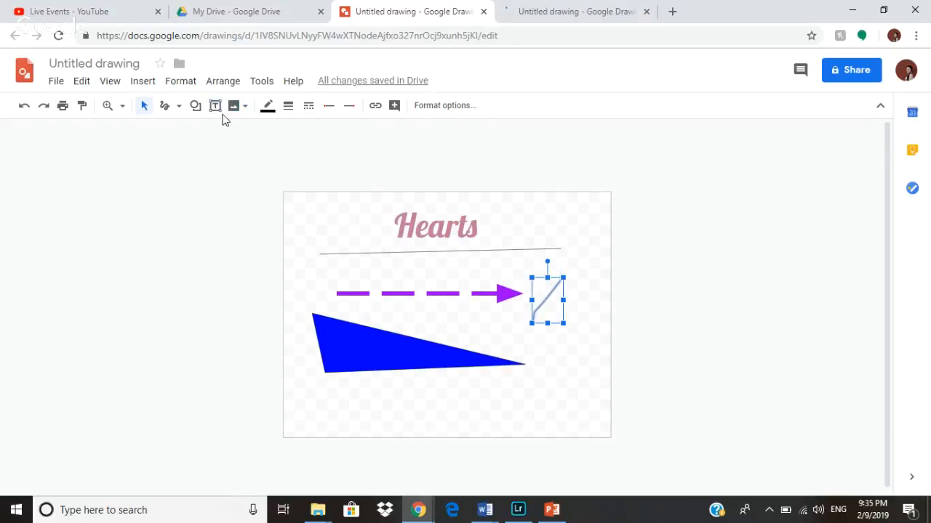
click(215, 109)
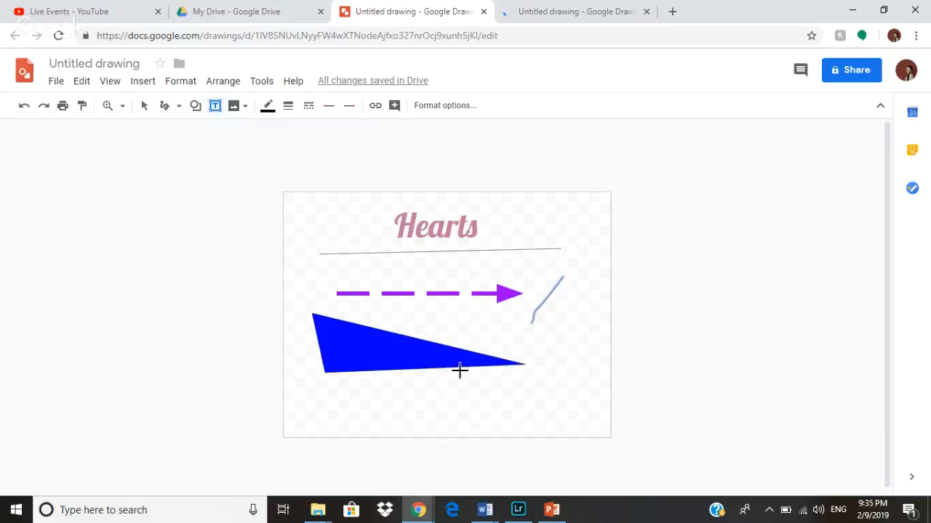
click(433, 335)
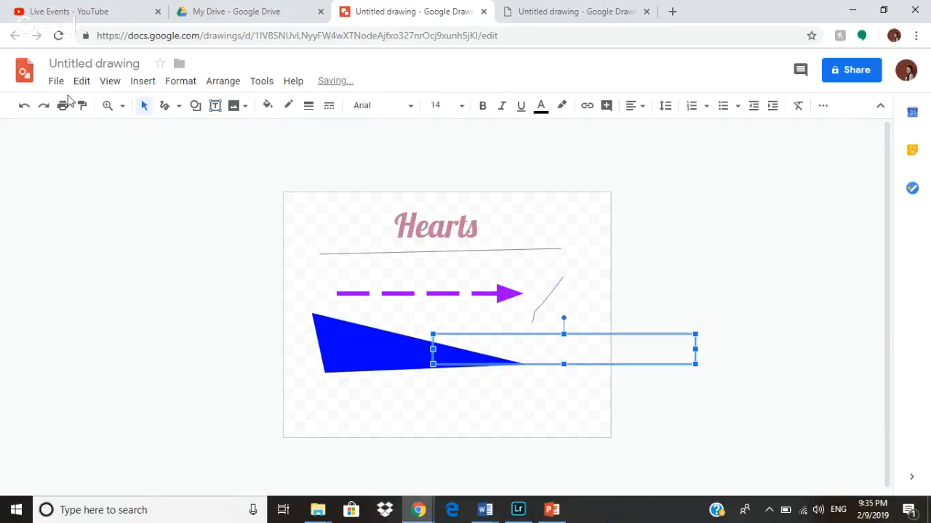
click(86, 82)
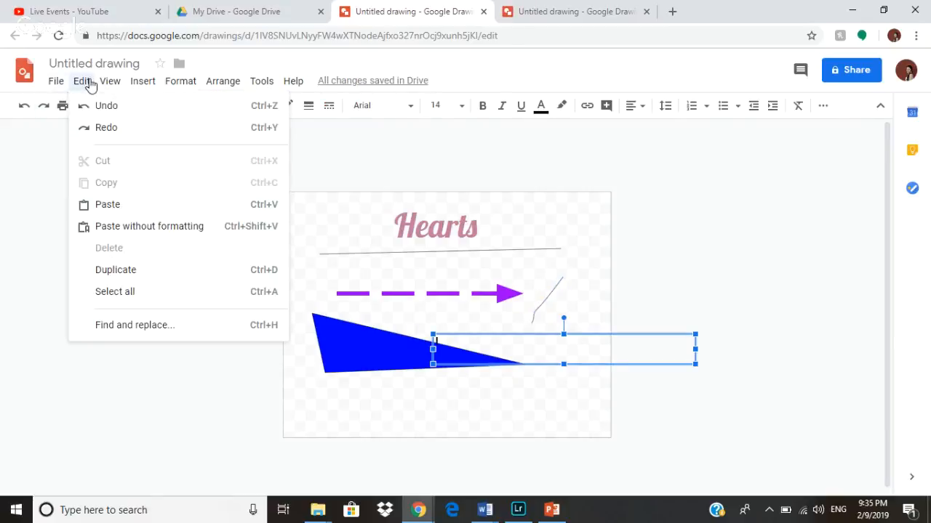
Switch to the new blank drawing and sketch a large heart near the canvas centre from two Scribble strokes, one per half.
click(544, 10)
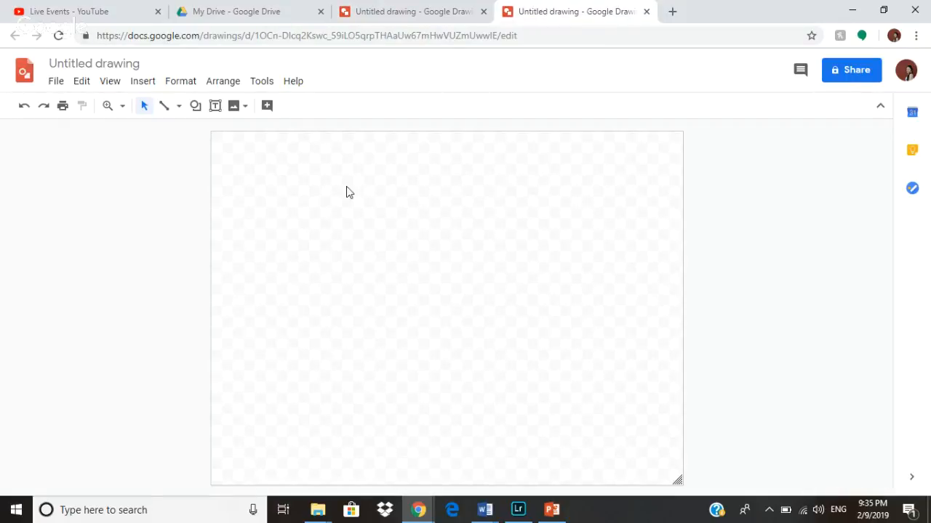
click(176, 107)
click(244, 256)
mouse_move(441, 260)
mouse_down()
mouse_move(526, 222)
mouse_move(557, 283)
mouse_move(548, 312)
mouse_move(490, 367)
mouse_up()
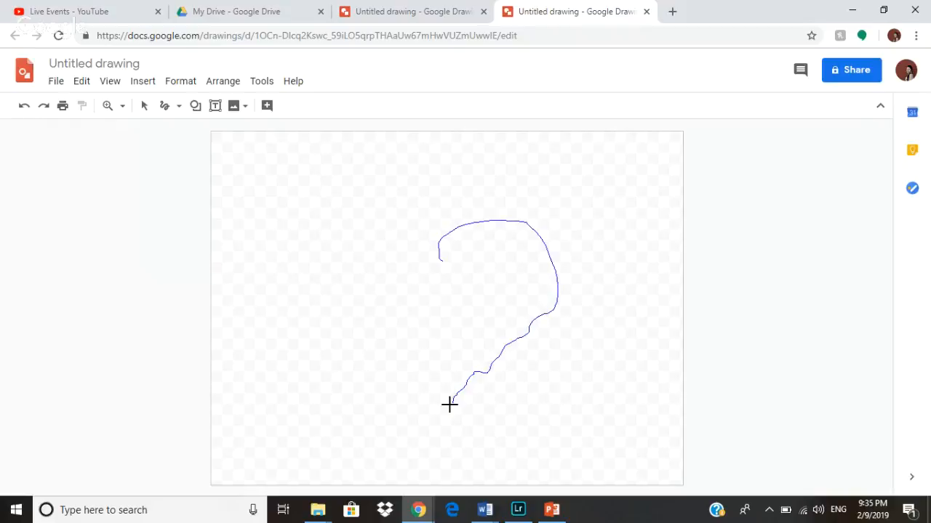
drag(444, 413, 443, 414)
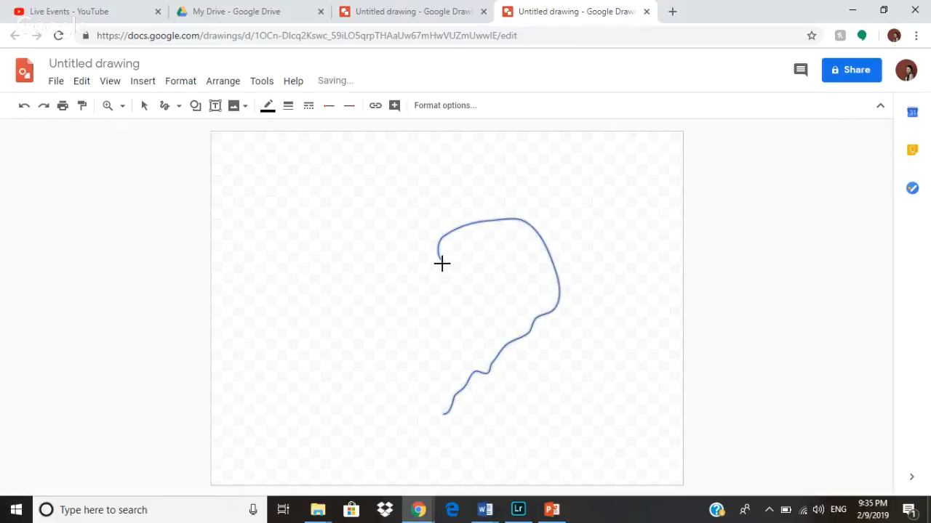
drag(442, 262, 355, 235)
drag(334, 298, 389, 373)
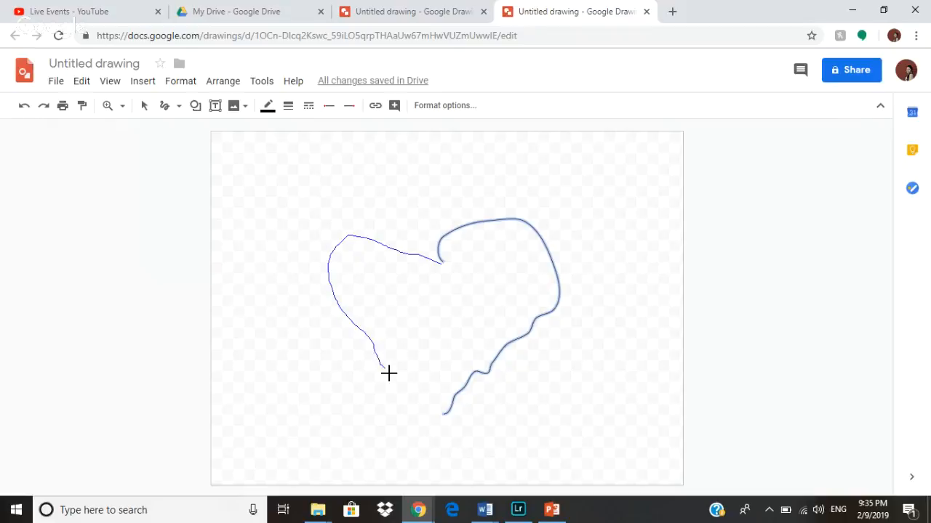
drag(450, 416, 450, 418)
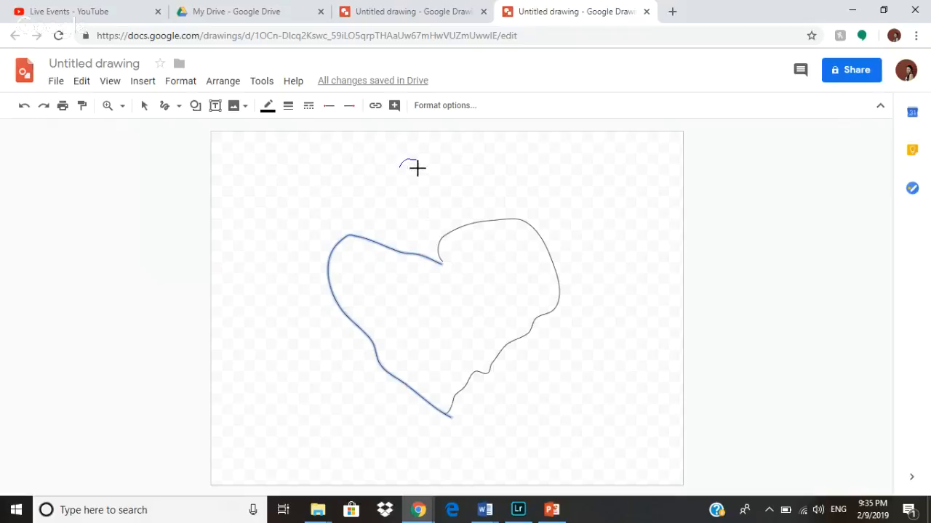
Scribble a small two-stroke heart above the large one and color its left half cornflower blue.
drag(398, 193, 399, 195)
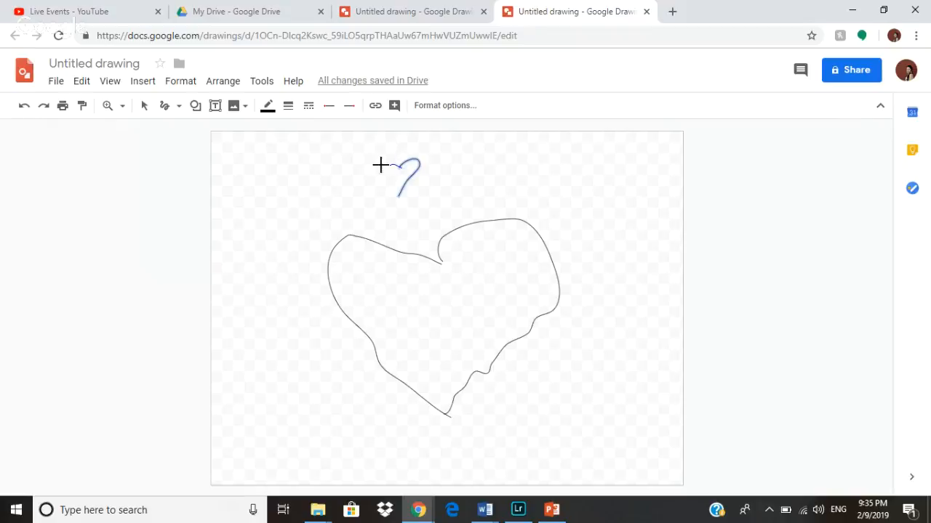
drag(389, 181, 399, 195)
click(267, 107)
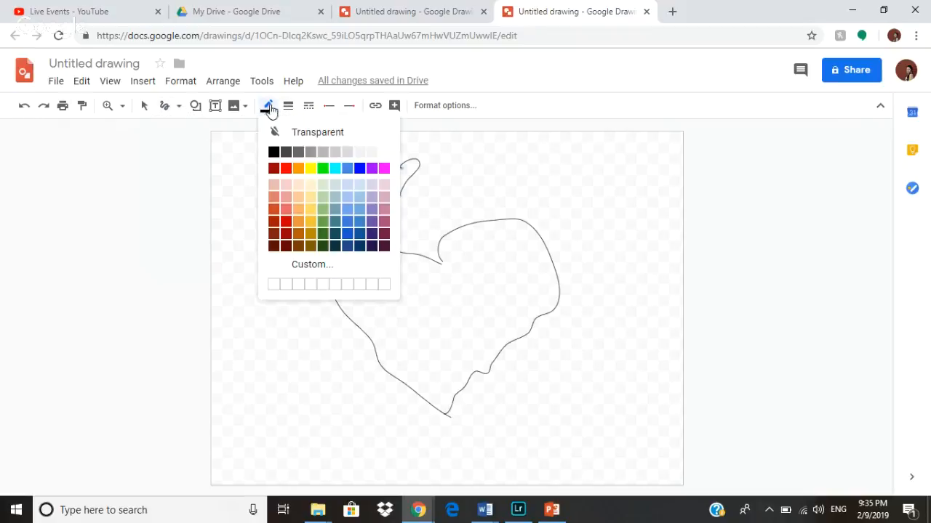
click(346, 165)
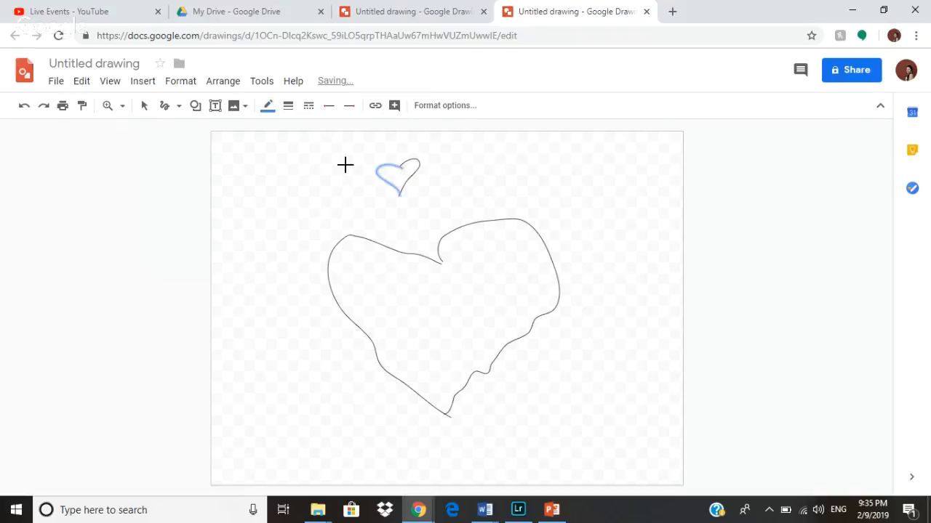
Color the right half of the small heart blue to match its left half.
click(267, 107)
click(413, 173)
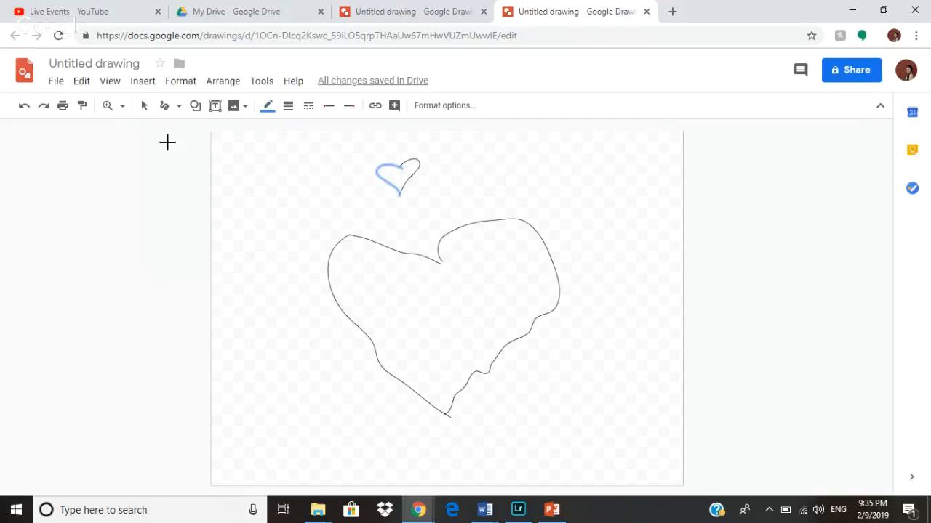
click(145, 109)
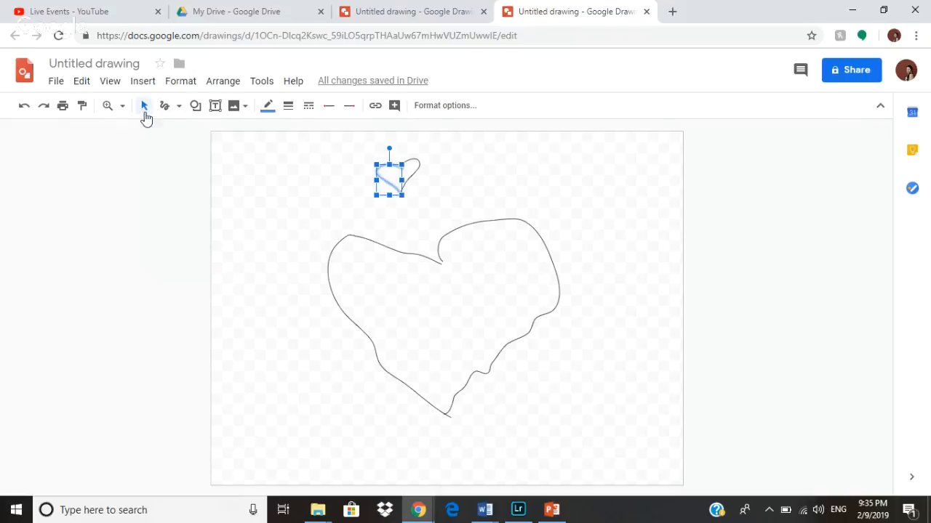
click(411, 175)
click(267, 107)
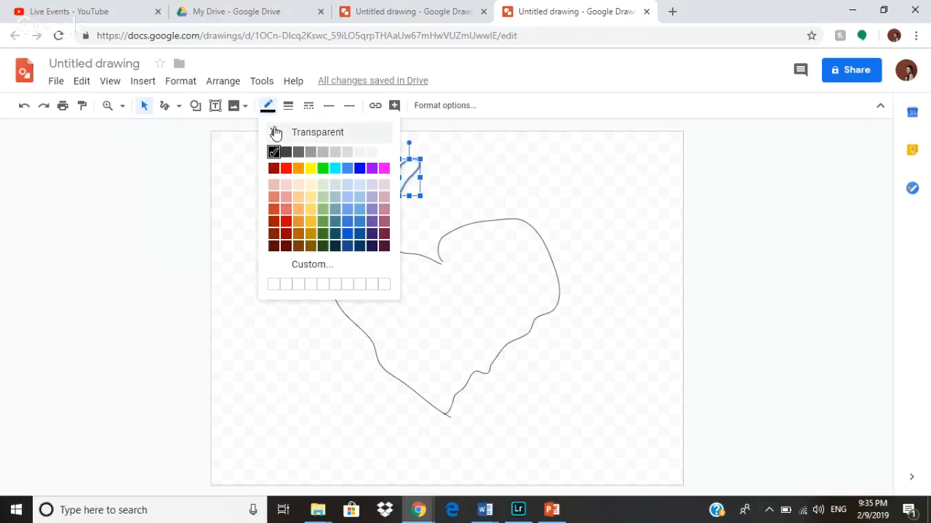
click(355, 184)
click(463, 243)
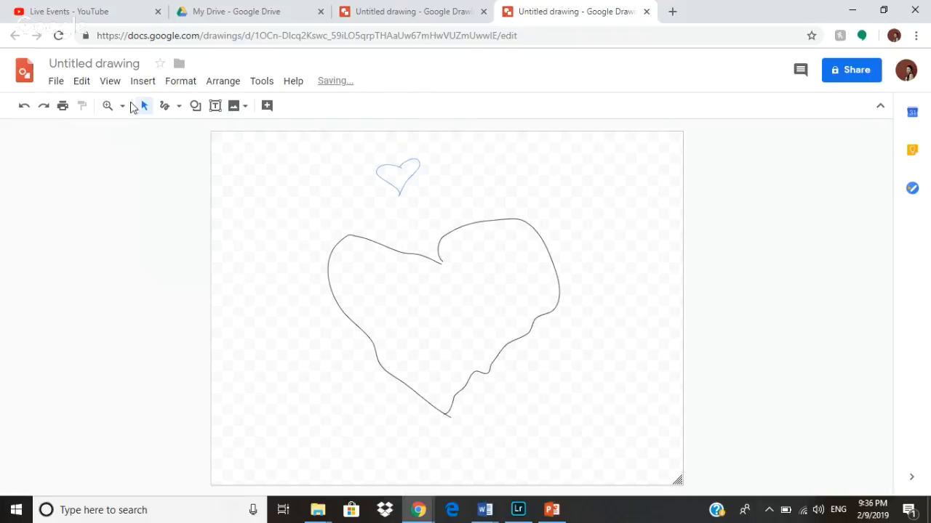
Give the large heart's left half a 12px line weight and a cyan line color.
click(361, 244)
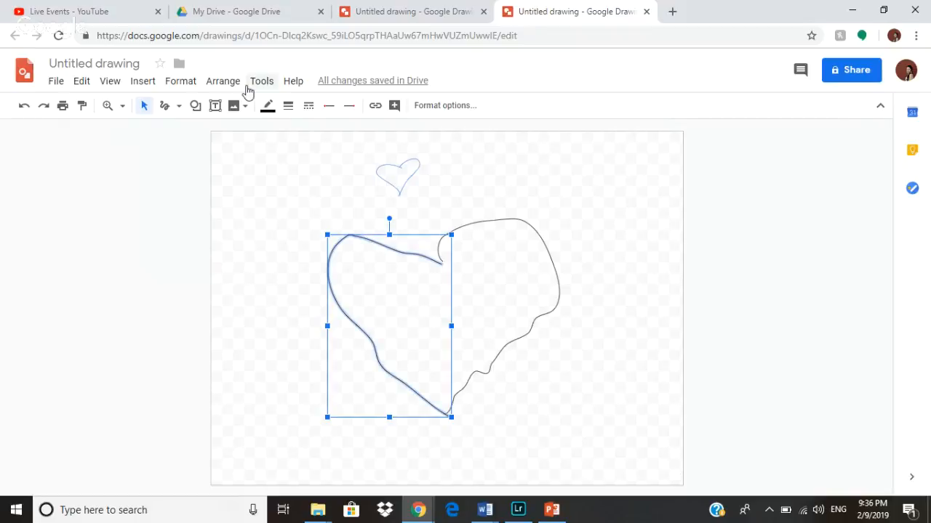
click(288, 107)
click(315, 238)
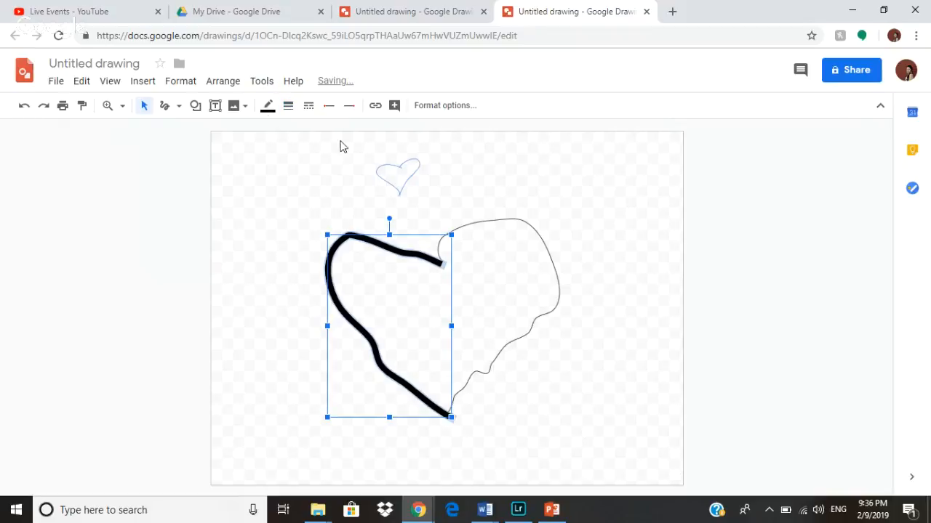
click(276, 109)
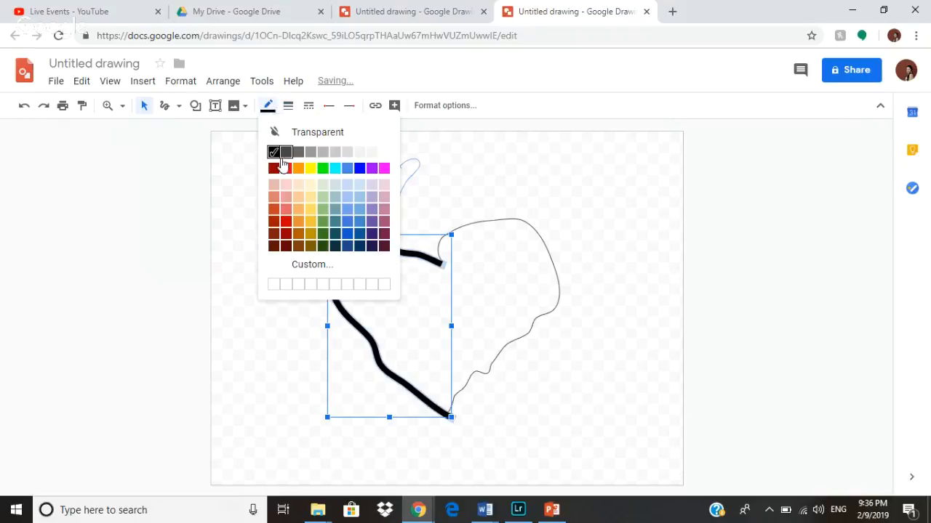
click(335, 167)
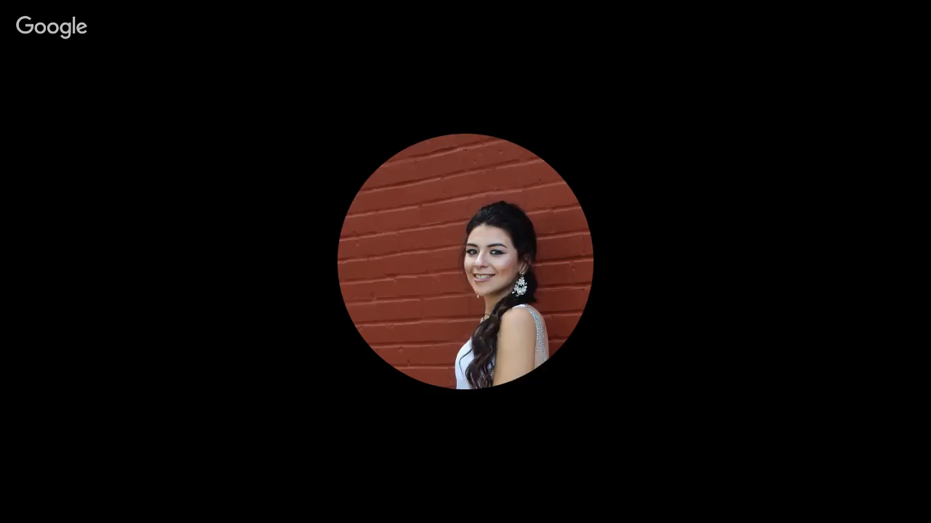
click(516, 266)
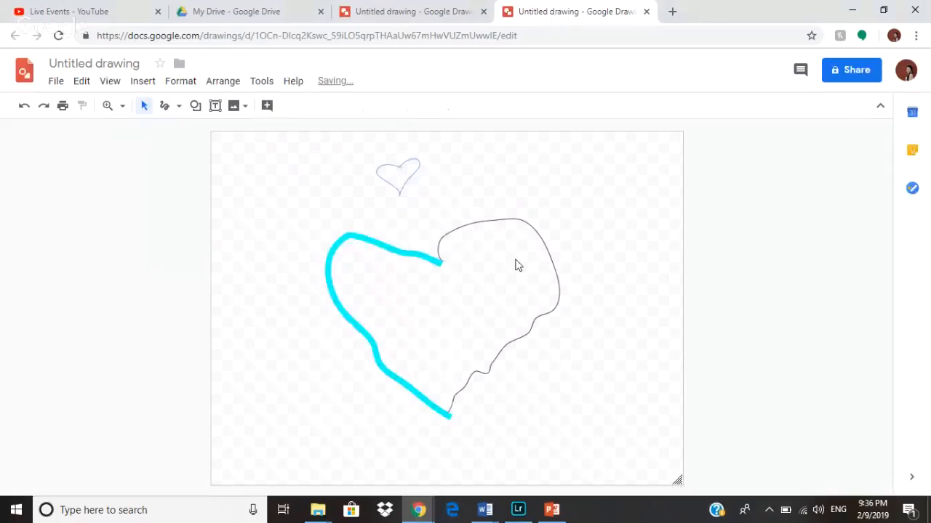
Set the large heart's right half to a cyan line color with a 12px line weight.
click(545, 230)
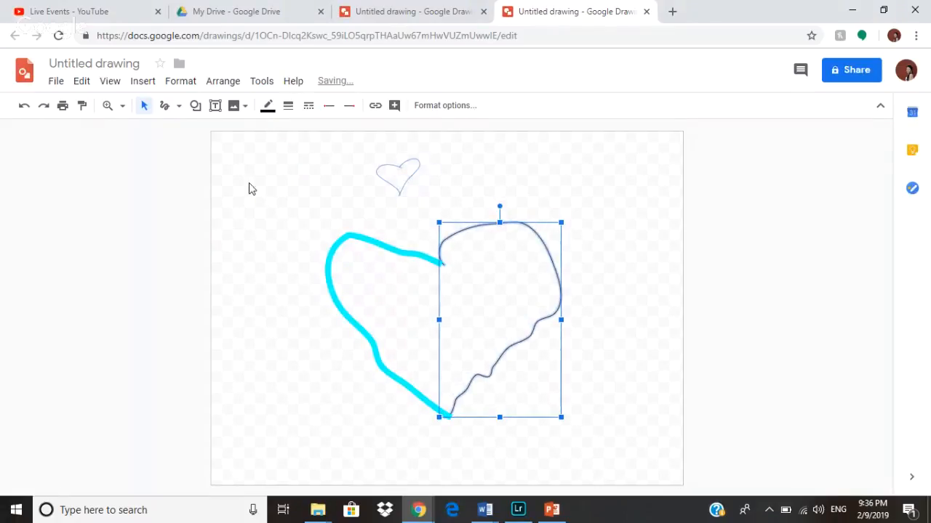
click(268, 106)
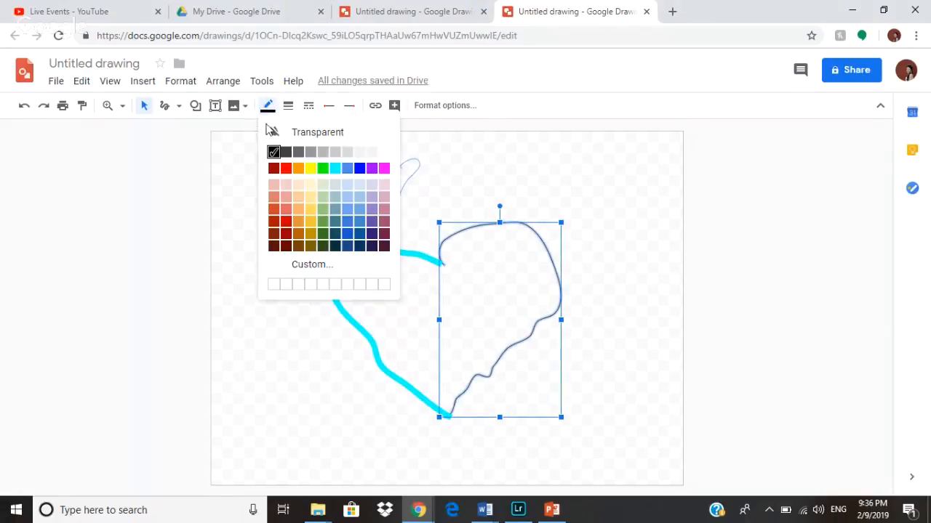
click(335, 168)
click(288, 106)
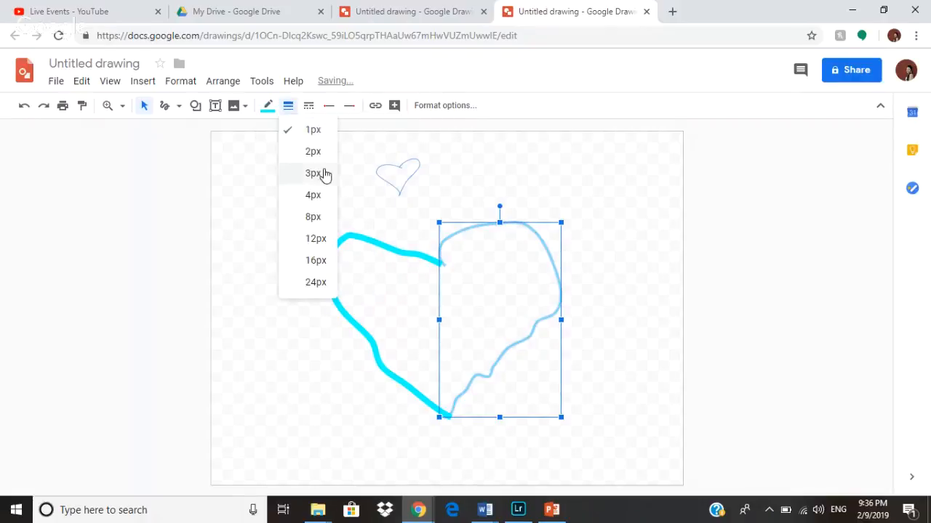
click(316, 239)
click(369, 202)
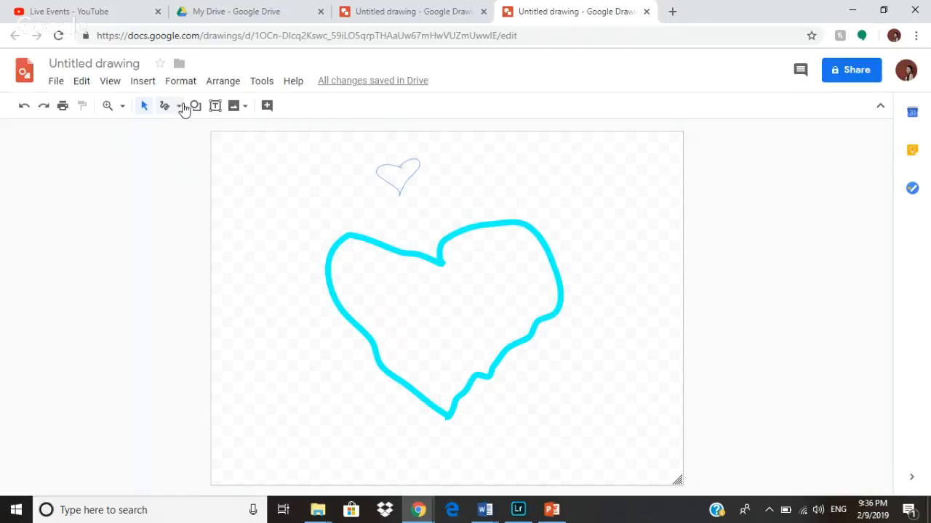
Draw a tall rectangle along the left side of the canvas and widen it until it overlaps the large heart's edge.
click(198, 109)
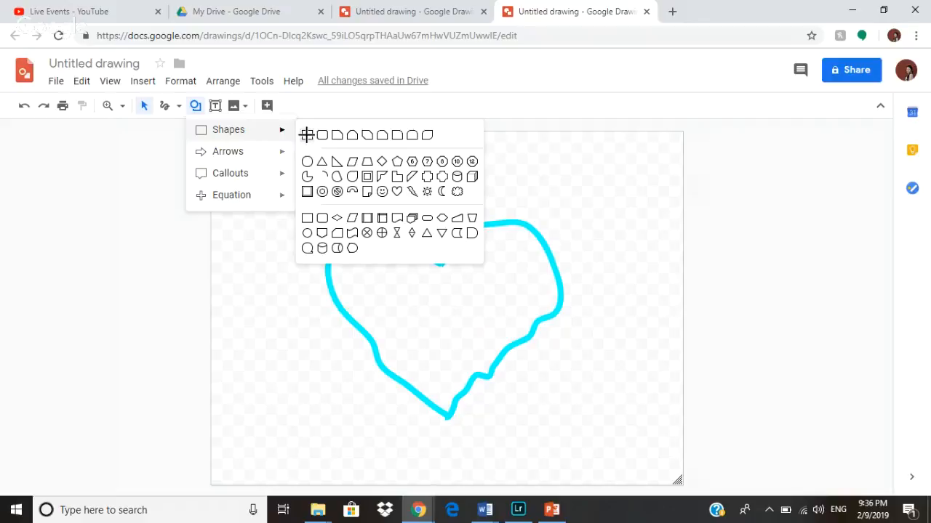
click(305, 133)
drag(235, 161, 317, 435)
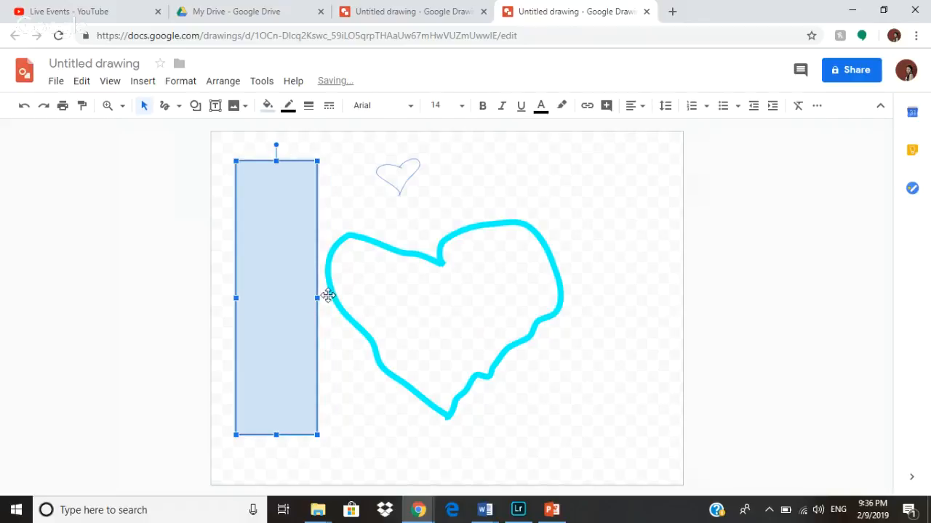
drag(317, 298, 335, 312)
click(406, 180)
Fill the tall rectangle beside the large heart with solid light gray.
click(247, 231)
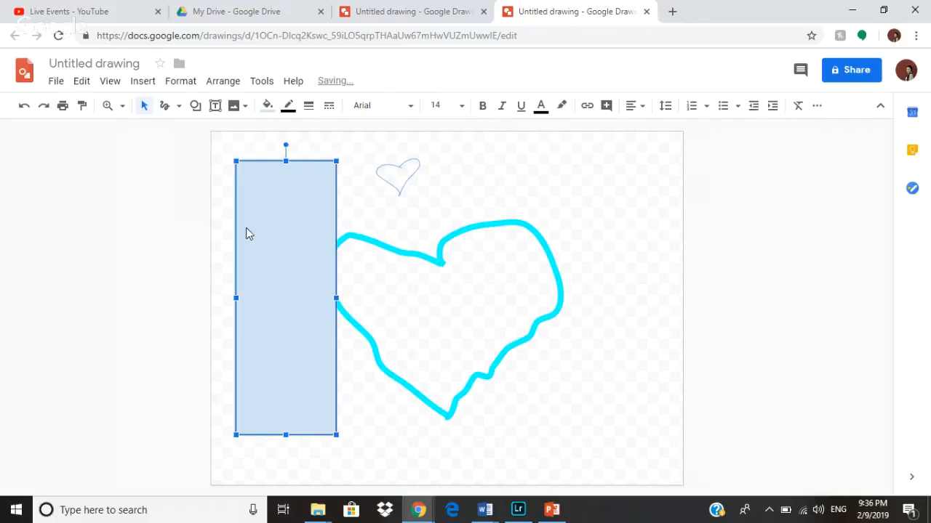
click(266, 107)
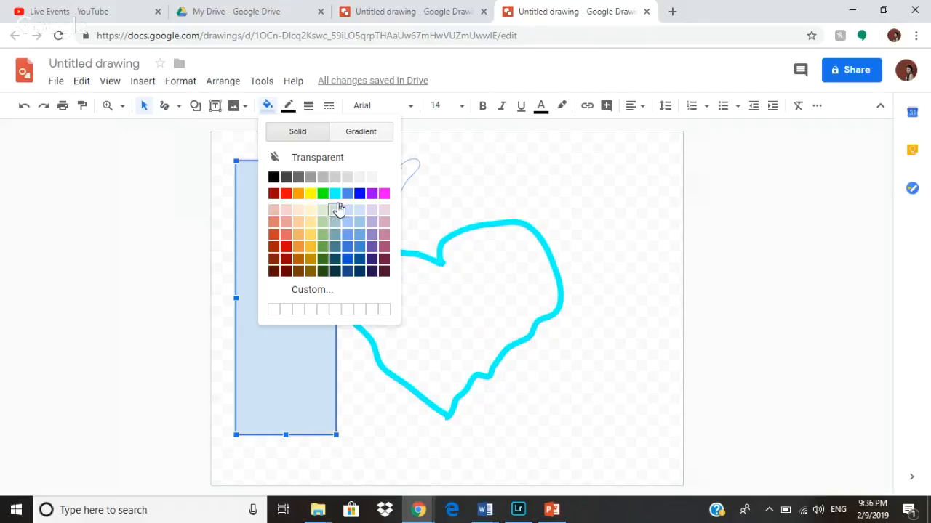
click(335, 177)
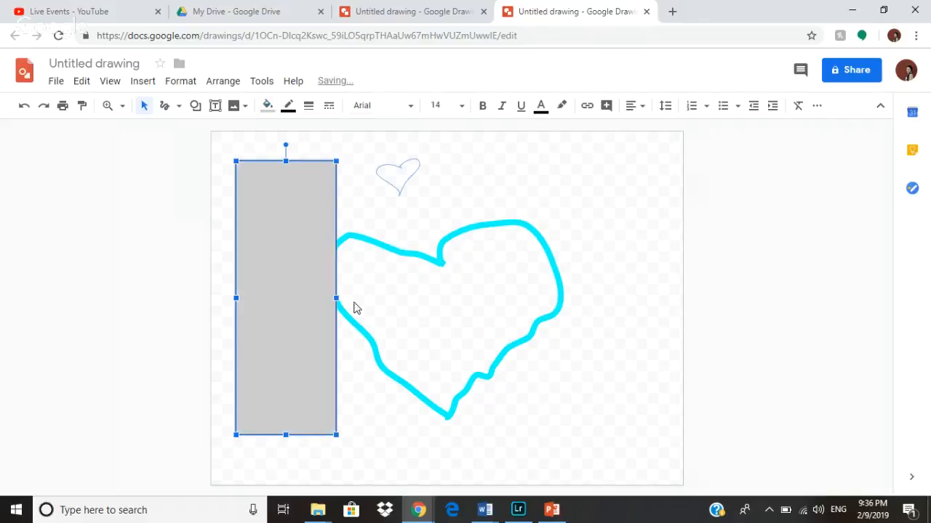
click(268, 106)
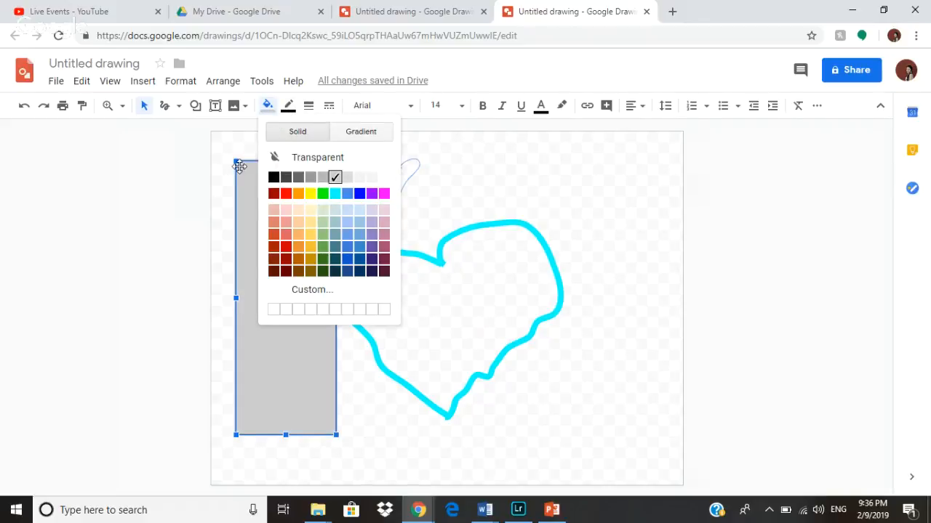
click(242, 149)
click(260, 202)
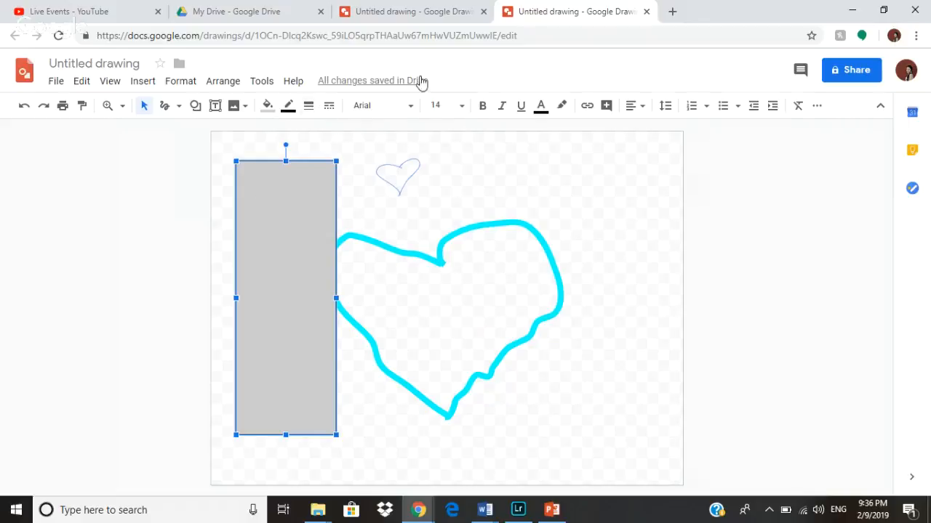
Add a text box near the top of the gray rectangle reading "Hearts" and start a numbered list beneath it.
click(215, 106)
drag(244, 179, 327, 216)
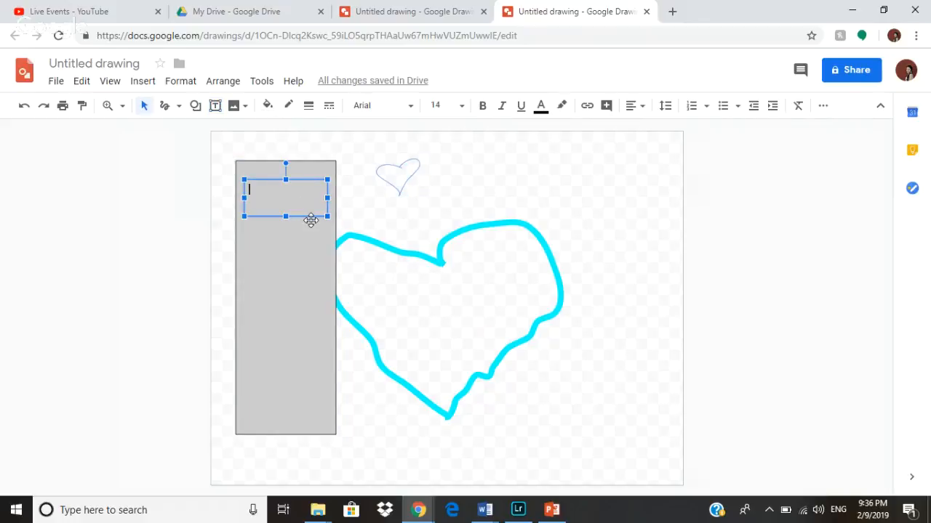
text(HEar)
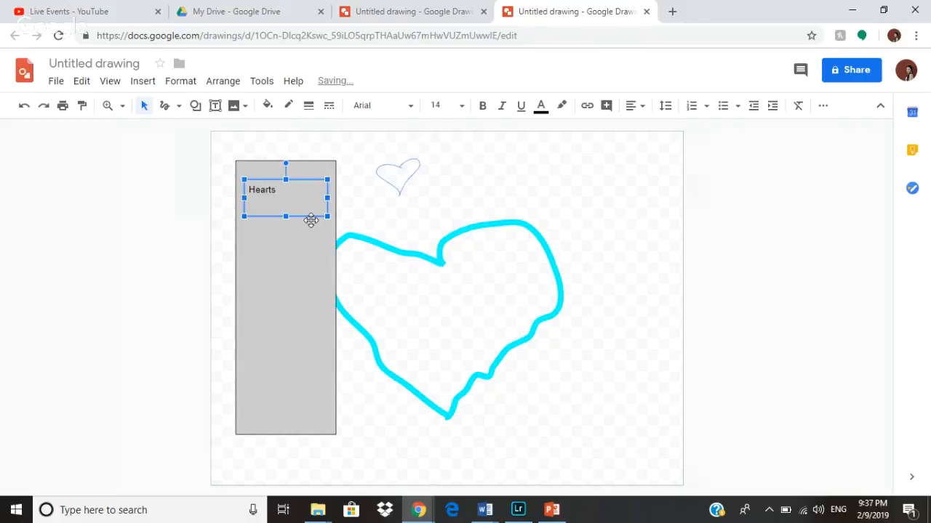
key(Return)
click(694, 109)
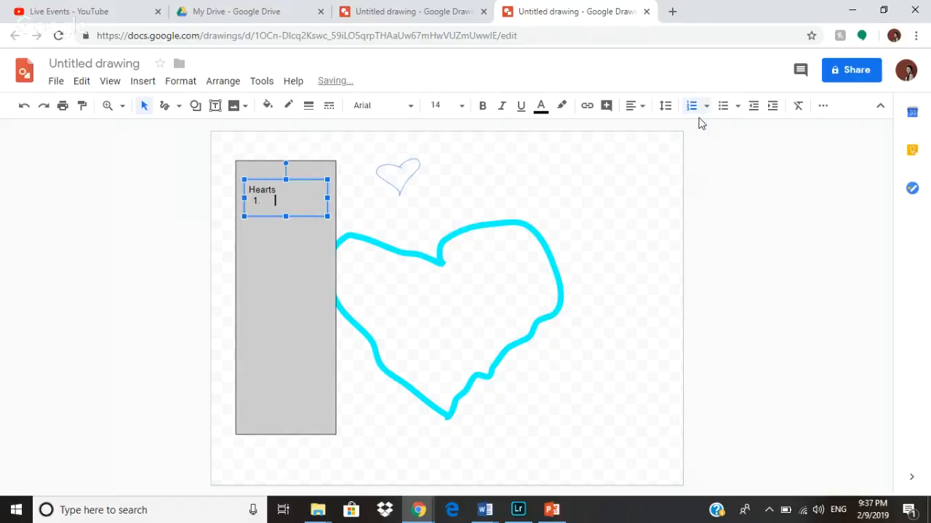
key(Return)
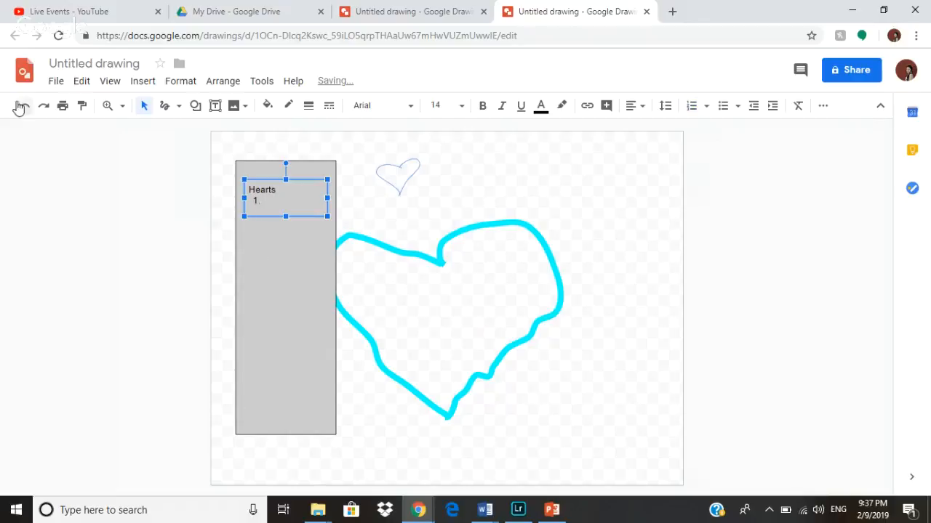
Undo the text box, the gray fill and the rectangle's widening.
click(23, 108)
click(23, 107)
click(23, 107)
click(23, 108)
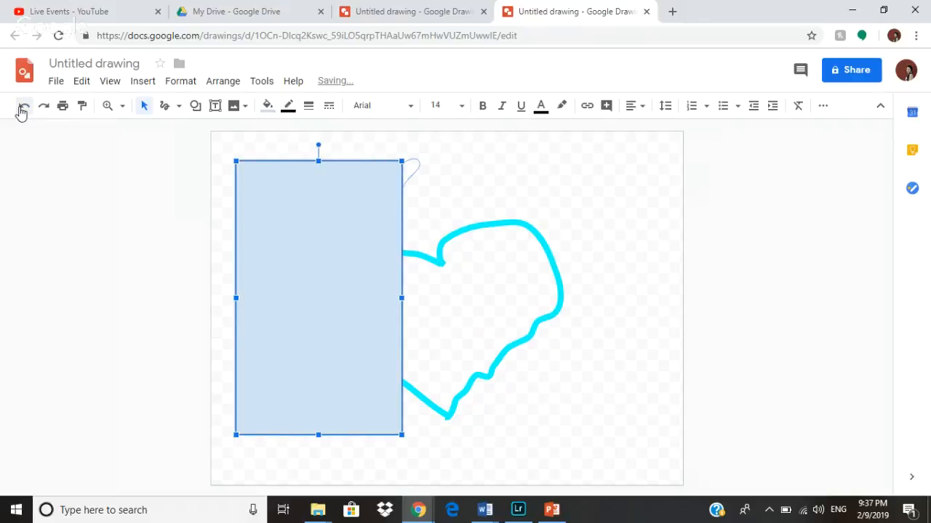
click(22, 108)
Draw a large down arrow shape over the right part of the large heart and deselect it.
click(196, 107)
mouse_move(240, 138)
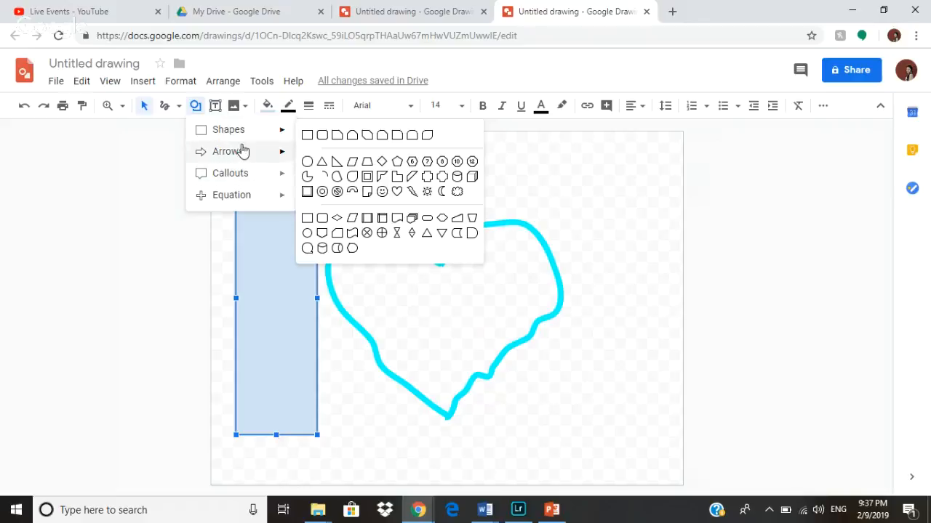
click(340, 154)
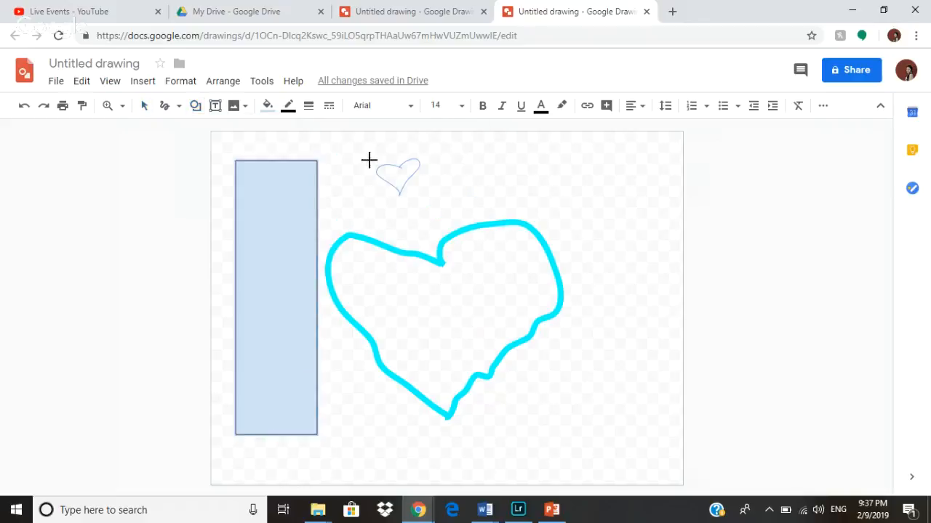
drag(458, 156, 665, 406)
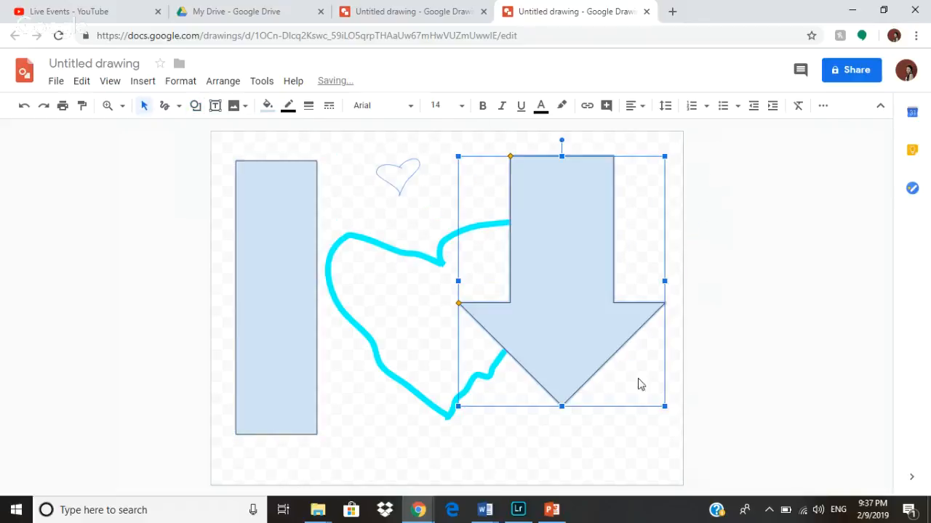
click(445, 208)
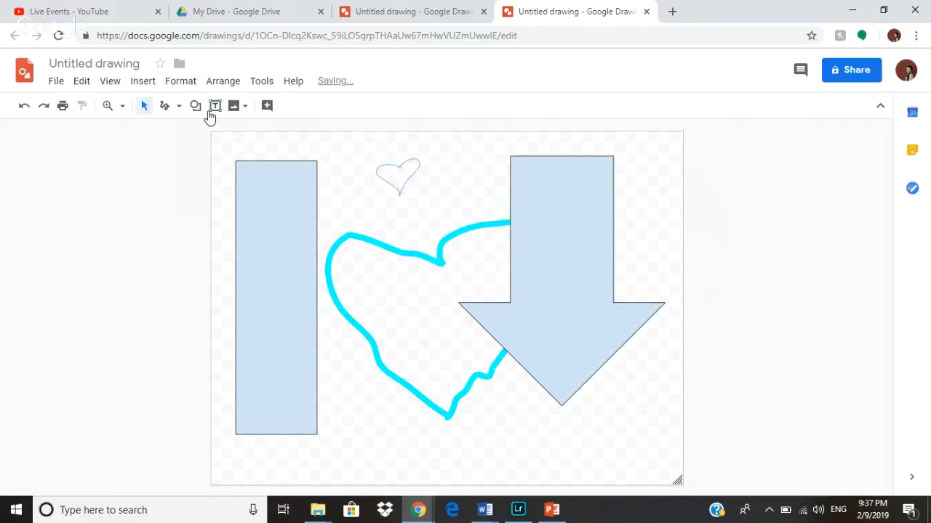
click(195, 106)
mouse_move(240, 178)
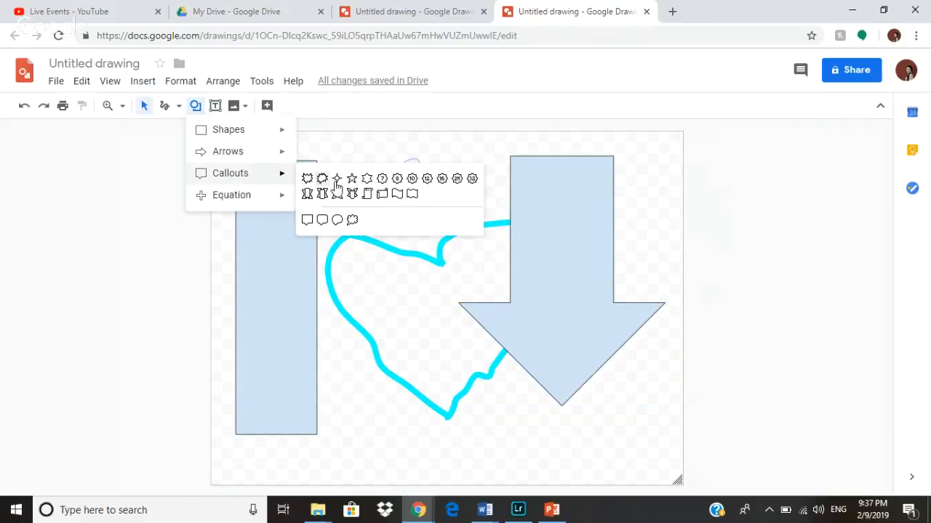
mouse_move(277, 198)
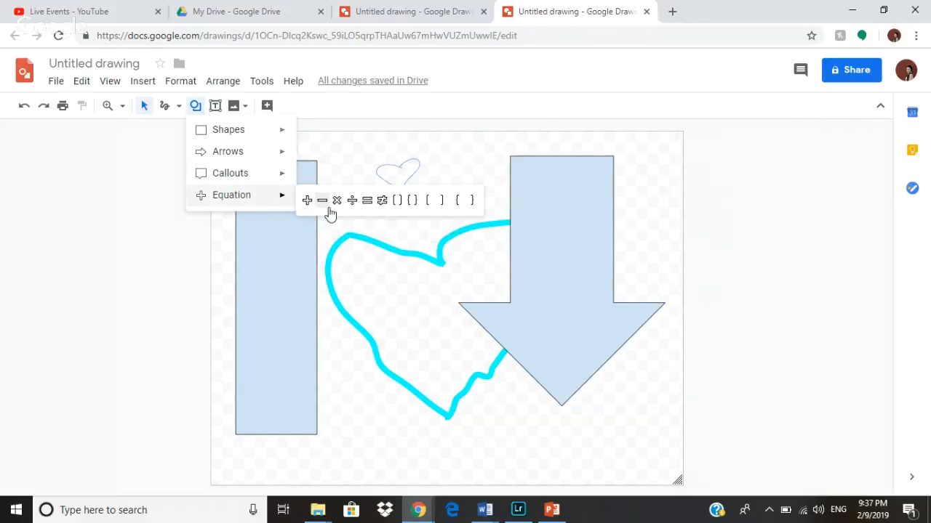
click(356, 156)
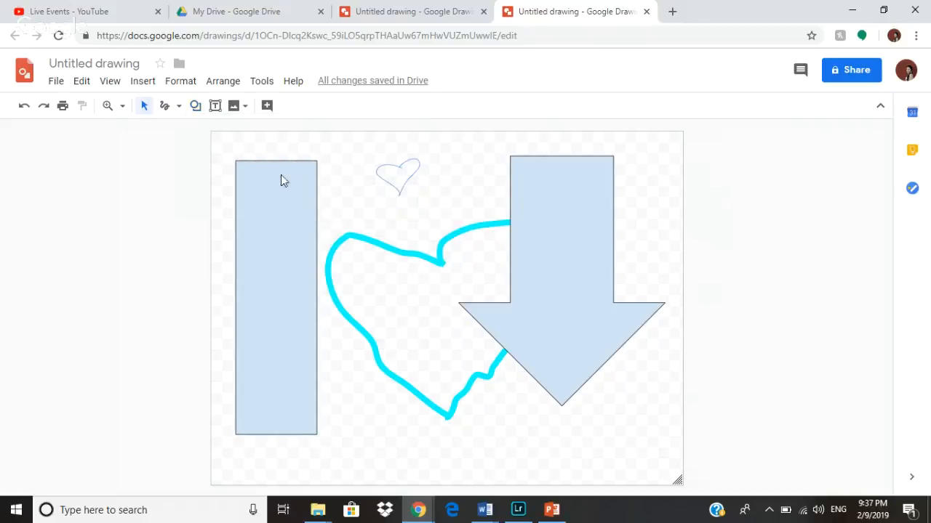
click(281, 176)
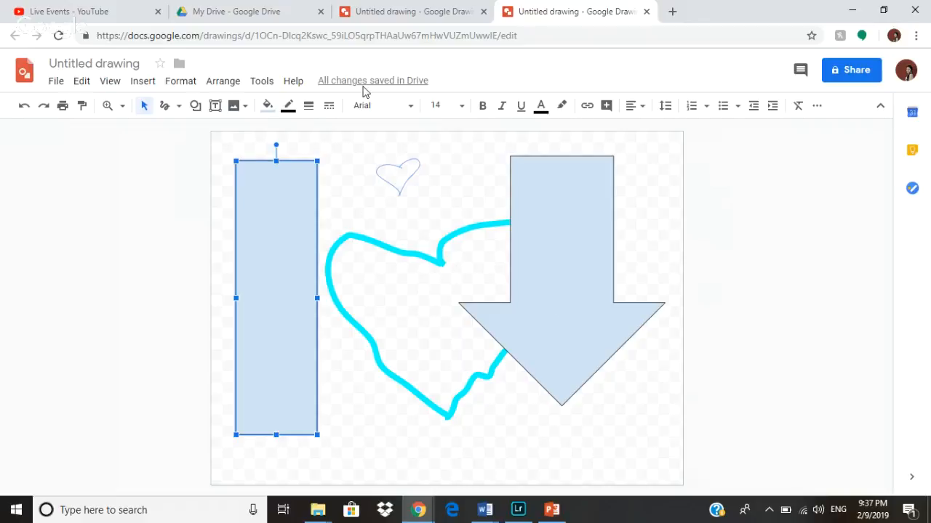
click(270, 84)
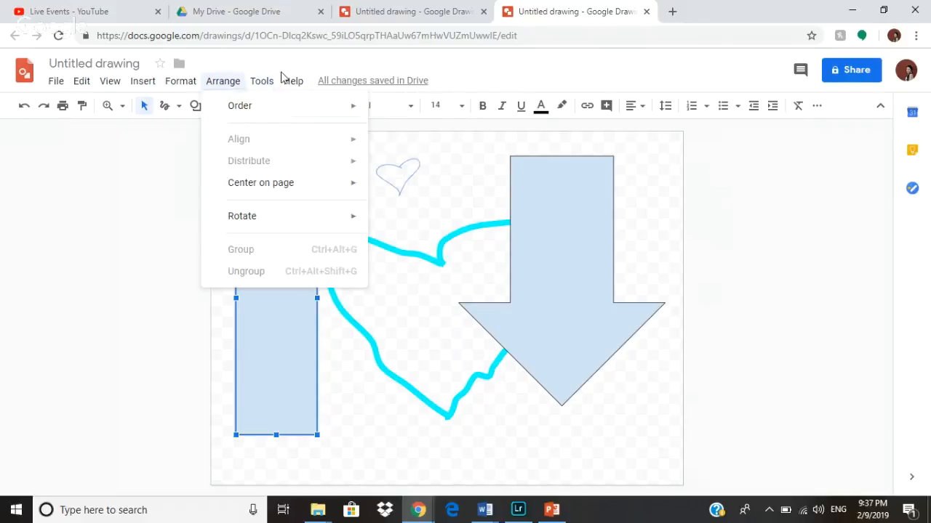
mouse_move(246, 119)
mouse_move(181, 81)
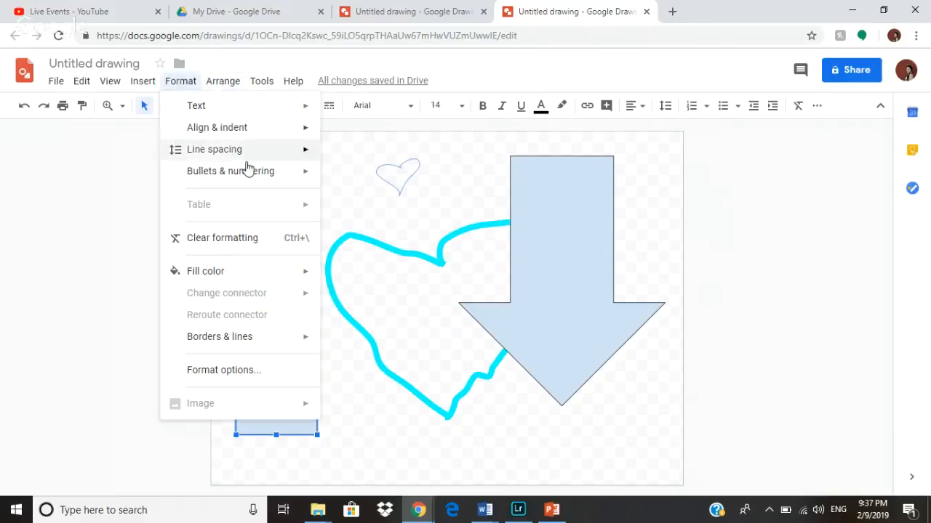
Insert a blue three-level Grid diagram with cross and check mark columns into the drawing.
mouse_move(143, 93)
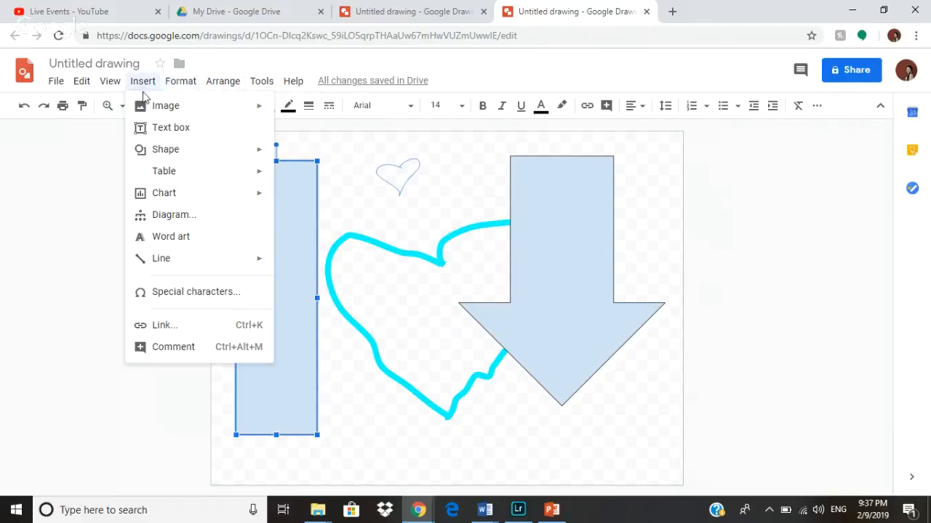
click(178, 214)
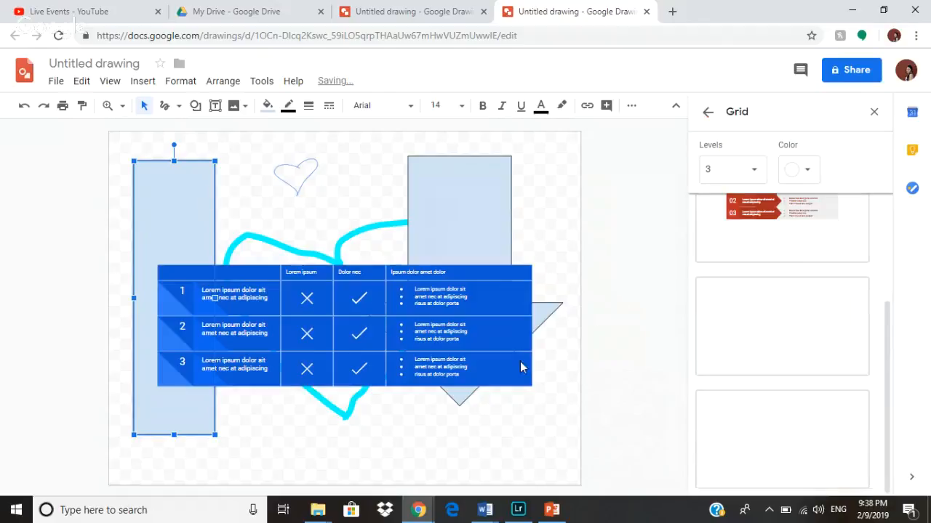
drag(520, 361, 531, 367)
Delete the placeholder description text in row 1 of the grid diagram.
click(278, 298)
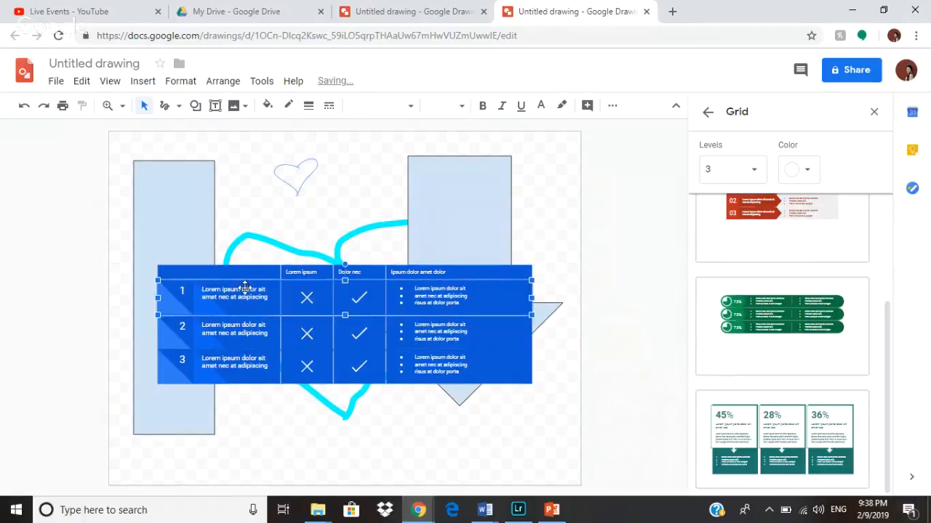
click(246, 289)
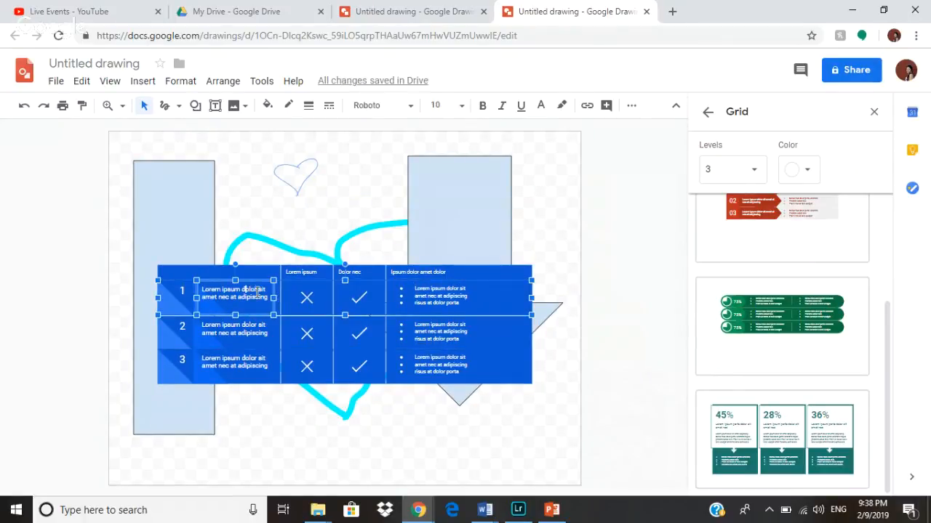
drag(261, 295, 200, 288)
key(BackSpace)
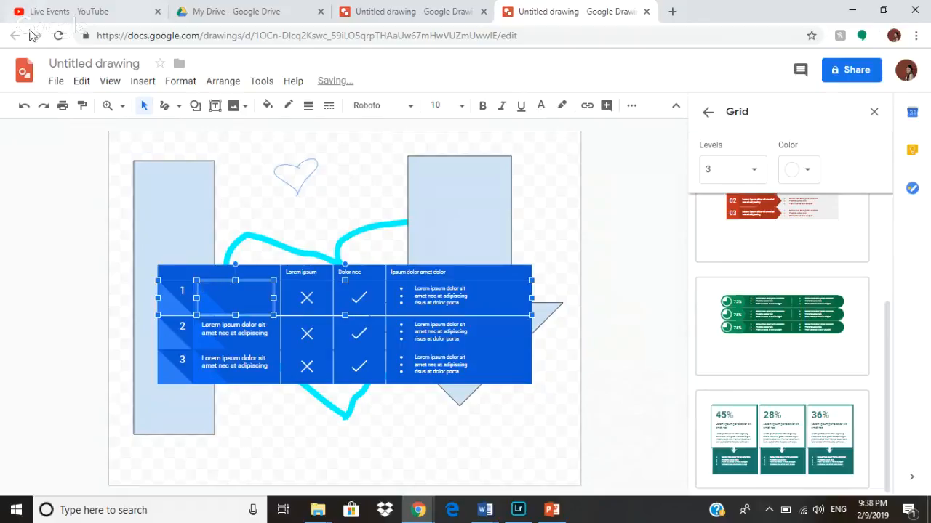
click(107, 82)
mouse_move(148, 91)
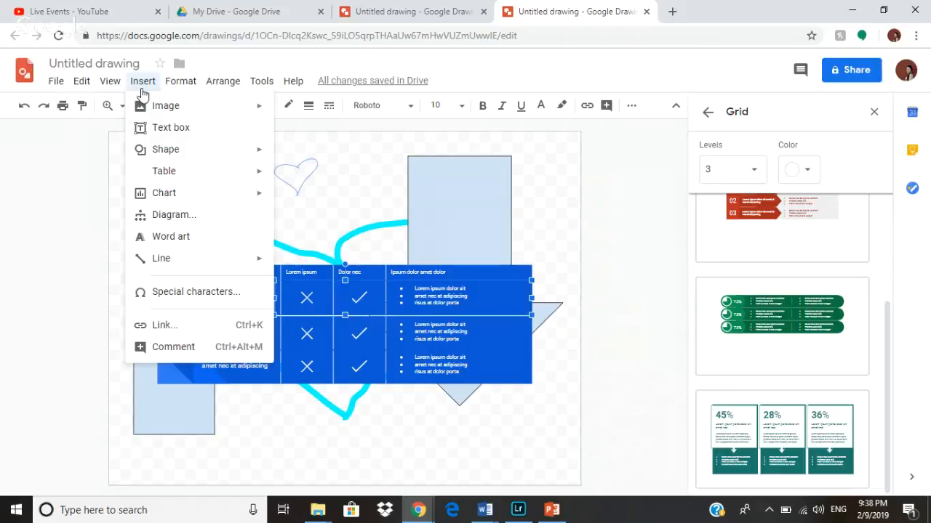
click(242, 326)
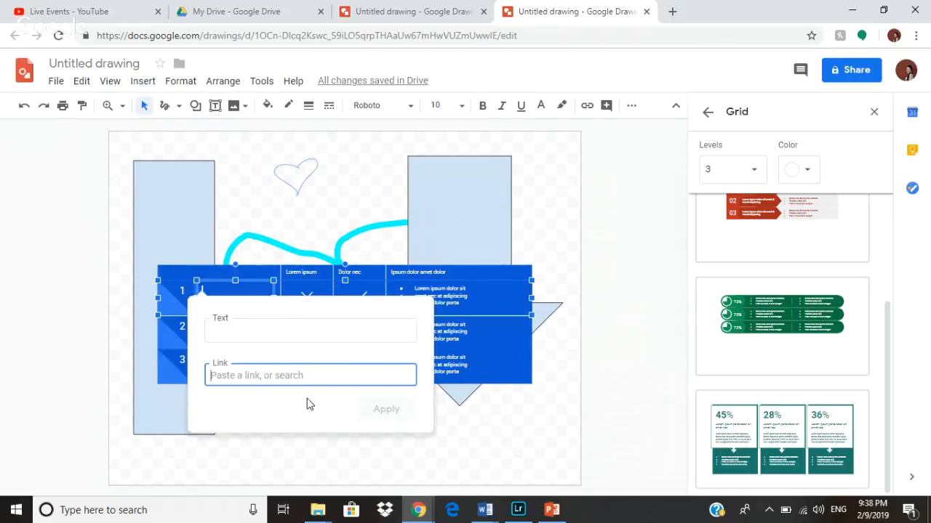
Start a link on the tall rectangle and copy the web address of the open My Drive page.
click(204, 232)
right_click(200, 231)
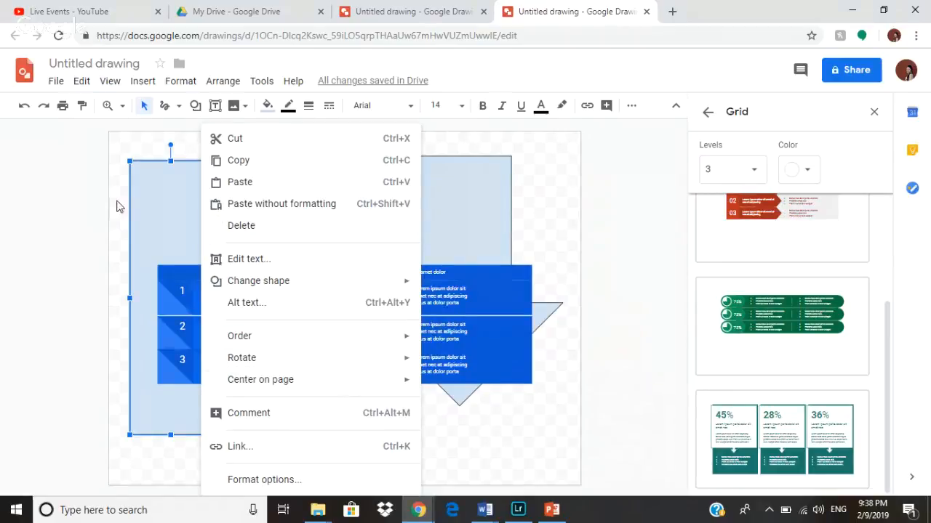
click(343, 447)
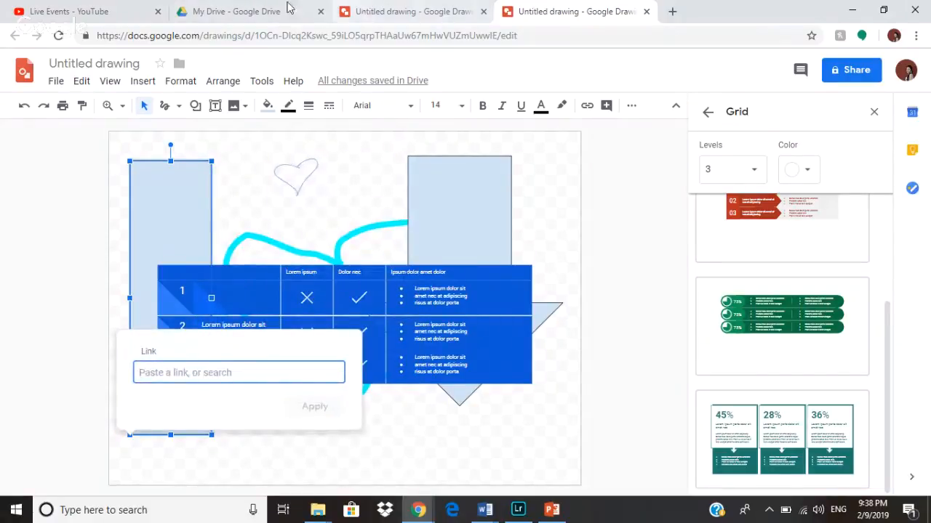
click(262, 11)
click(276, 36)
right_click(276, 37)
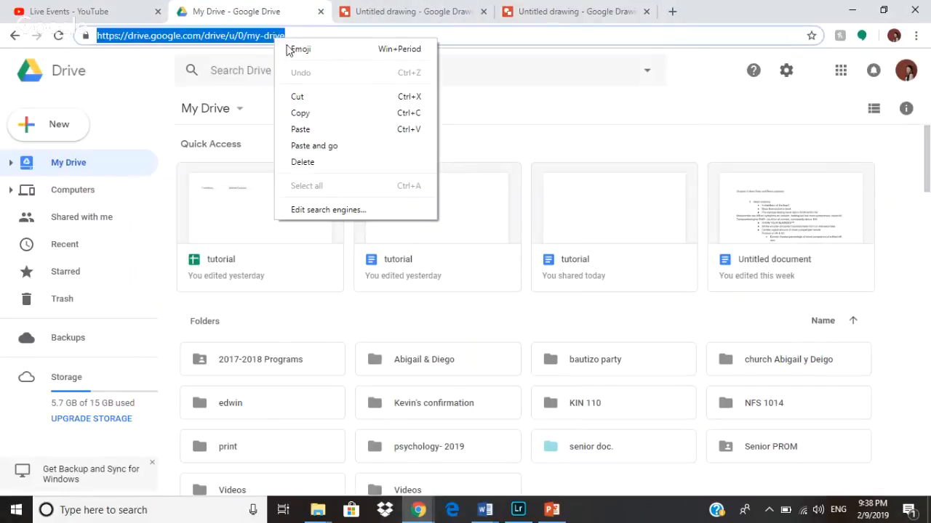
click(301, 112)
click(542, 12)
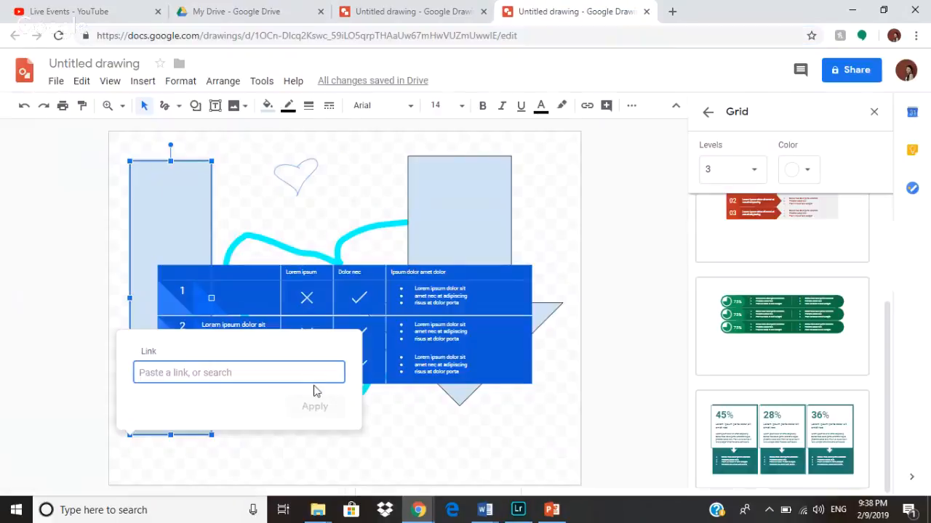
right_click(310, 376)
click(338, 270)
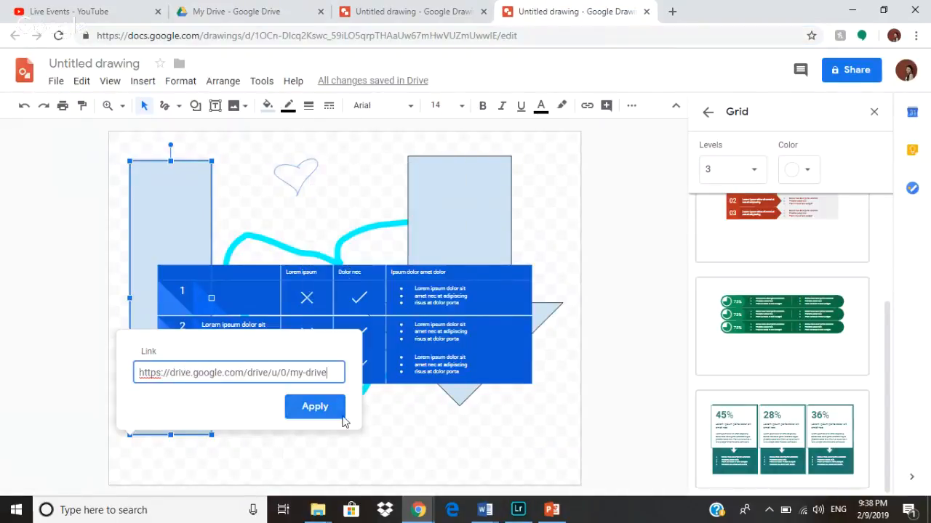
click(319, 406)
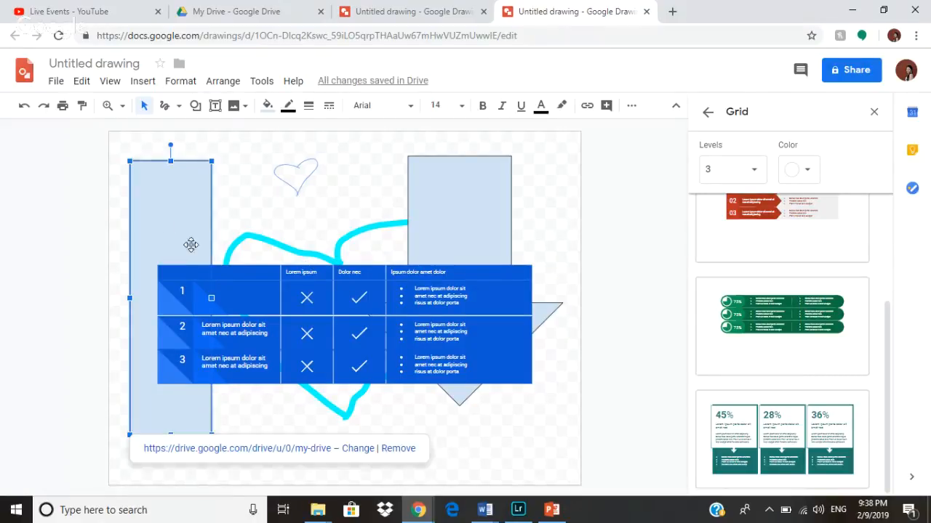
click(244, 448)
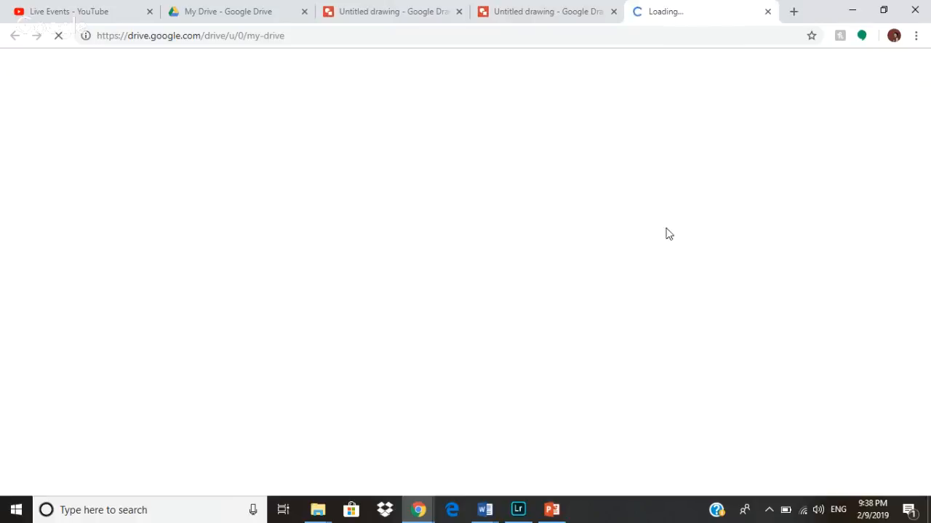
click(767, 12)
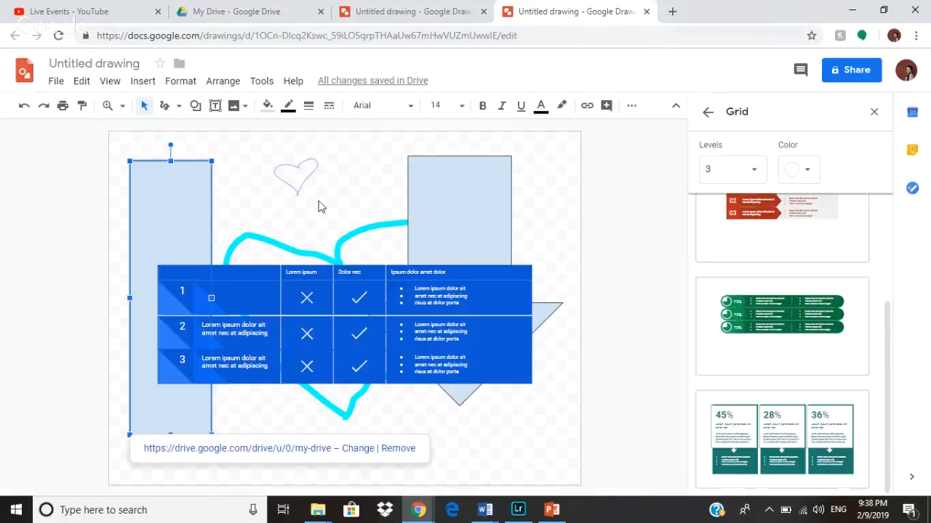
Examine the context options for the thick cyan freehand line and the pale blue arrow shape, including the Link option.
click(396, 231)
right_click(396, 229)
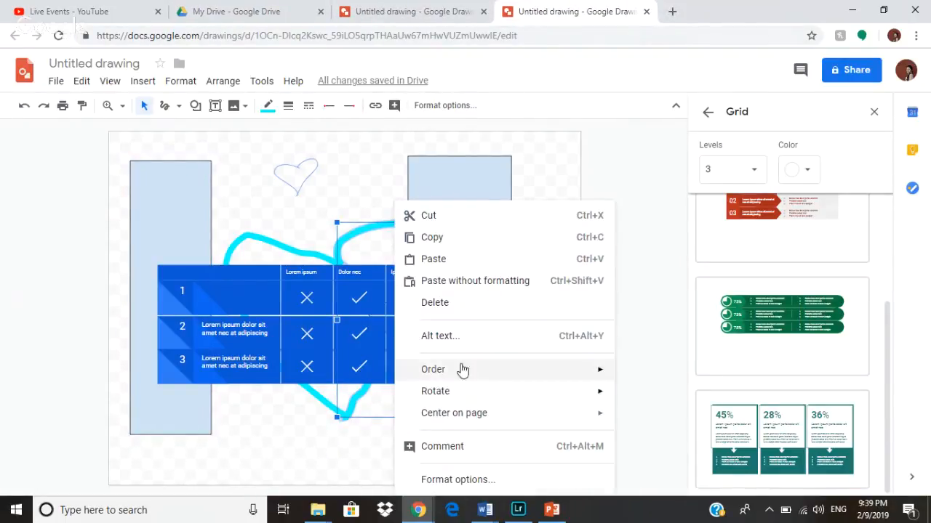
click(444, 169)
right_click(444, 170)
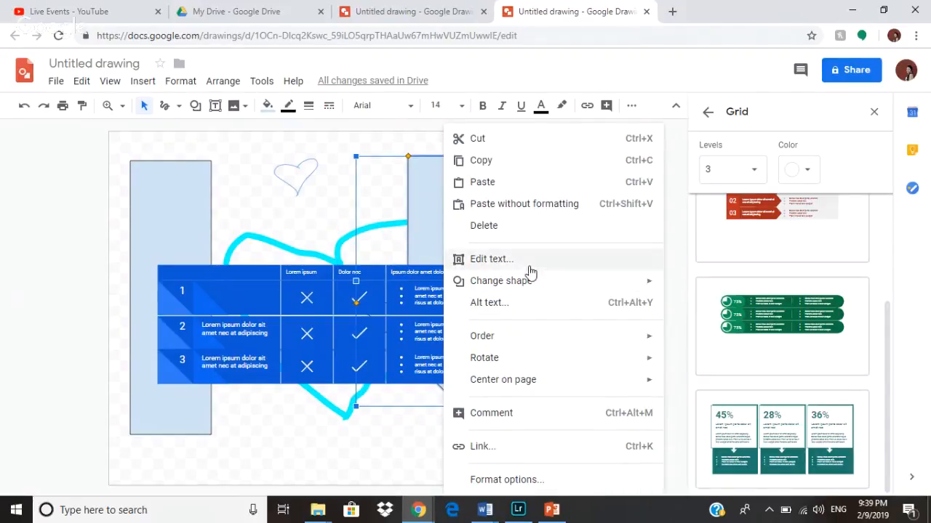
mouse_move(526, 281)
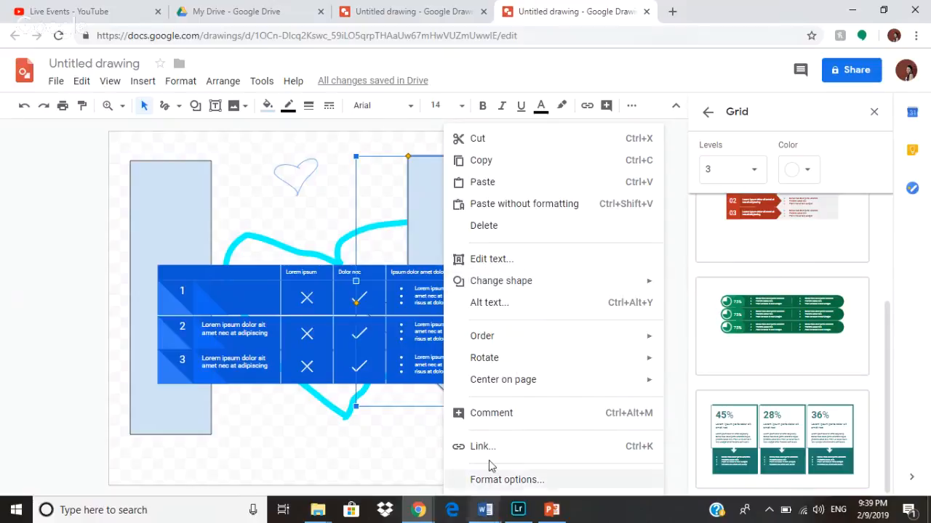
click(372, 125)
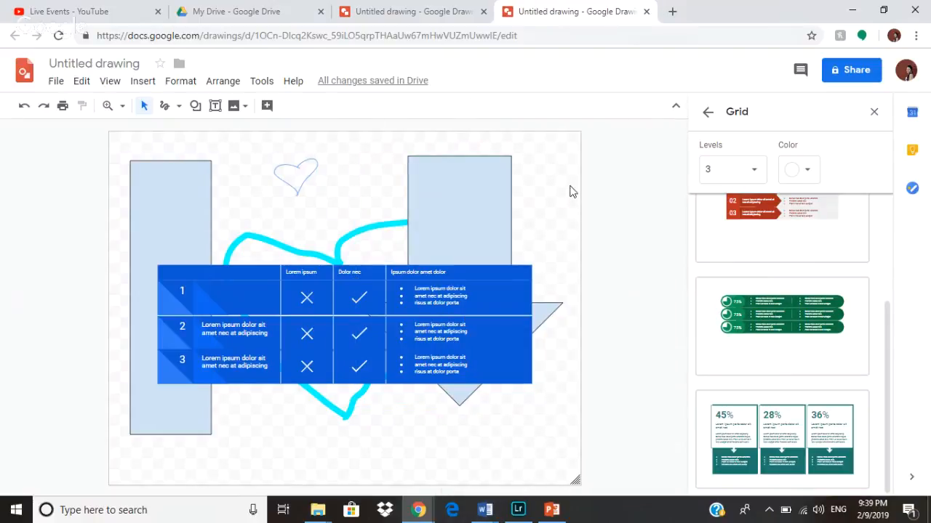
Close the Grid diagram templates and rename the drawing as tutorial.
click(873, 113)
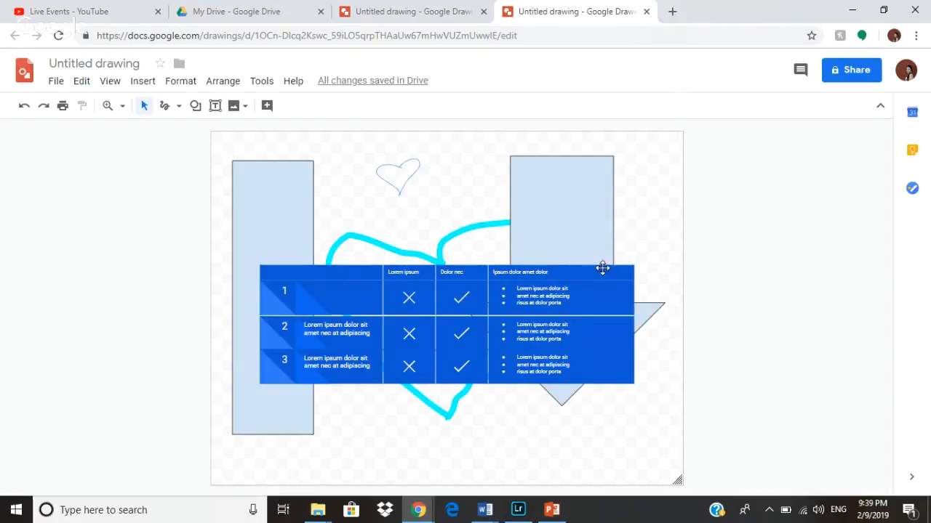
click(99, 61)
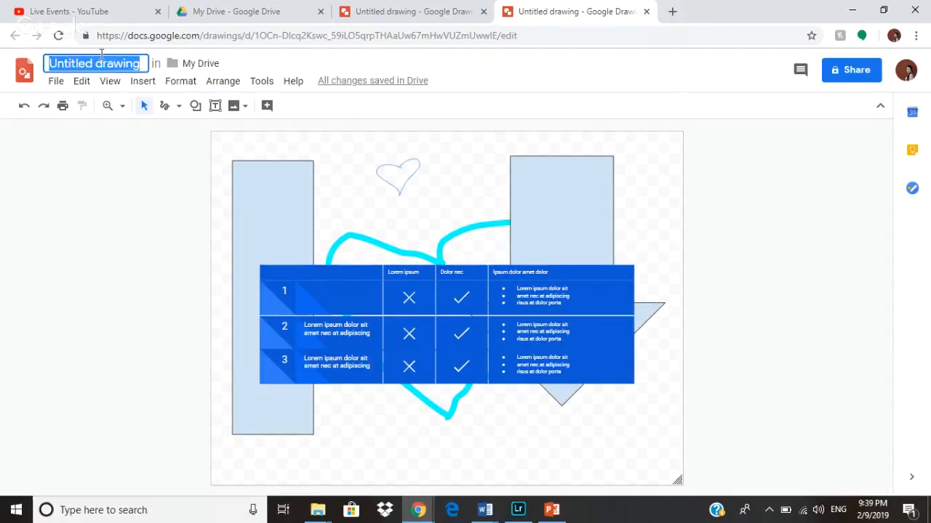
key(BackSpace)
text(tutiroa)
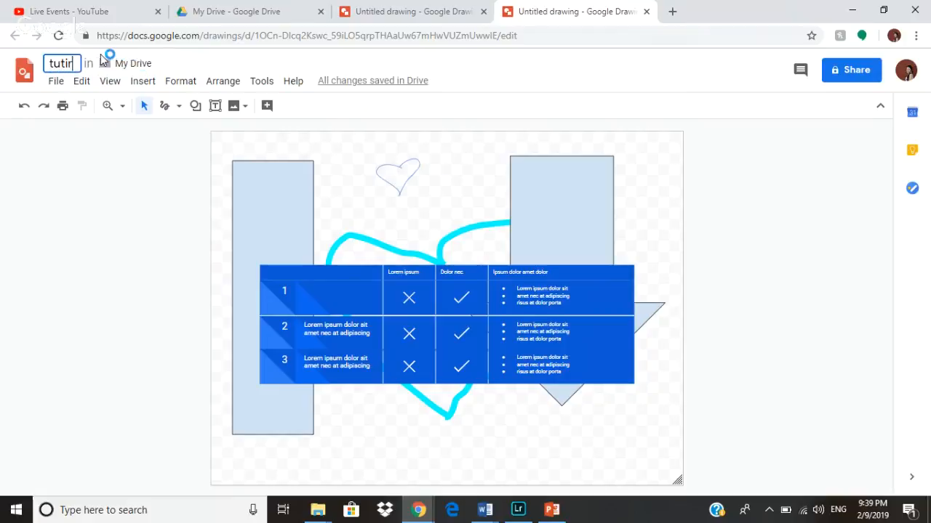
key(BackSpace)
key(BackSpace)
key(BackSpace)
key(BackSpace)
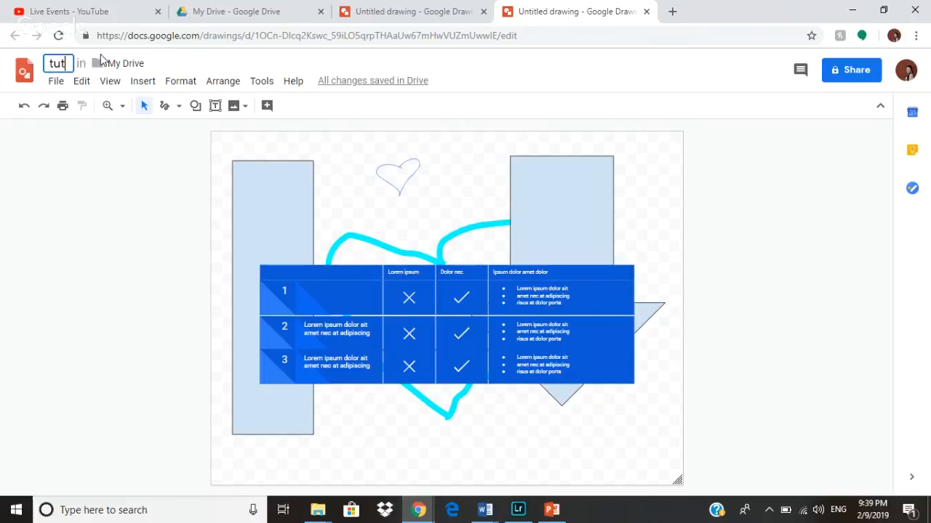
text(orial)
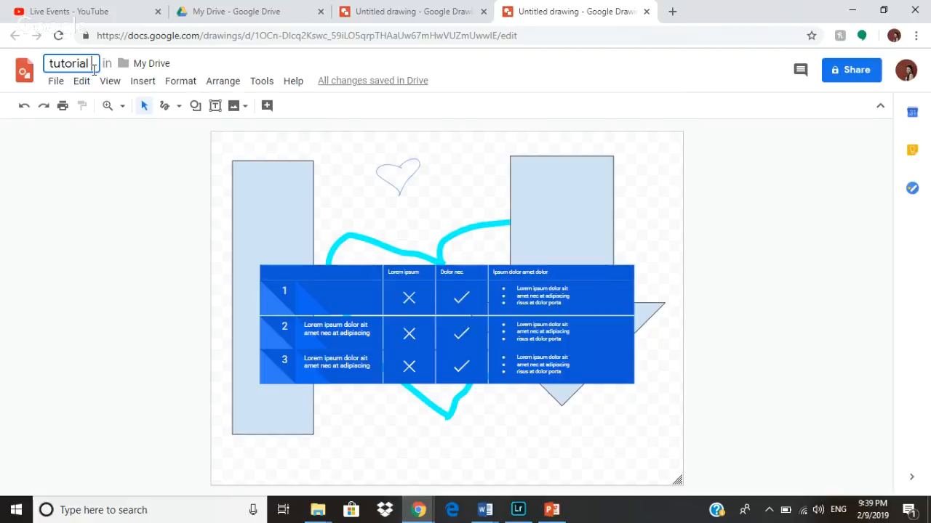
key(Return)
Examine the My Drive folders available for moving the drawing and the option to create a new folder there.
click(130, 64)
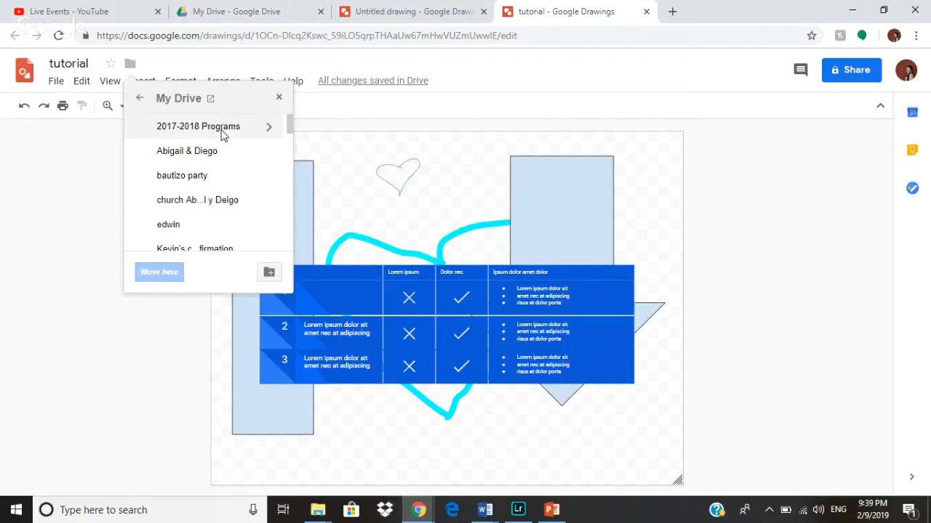
click(267, 272)
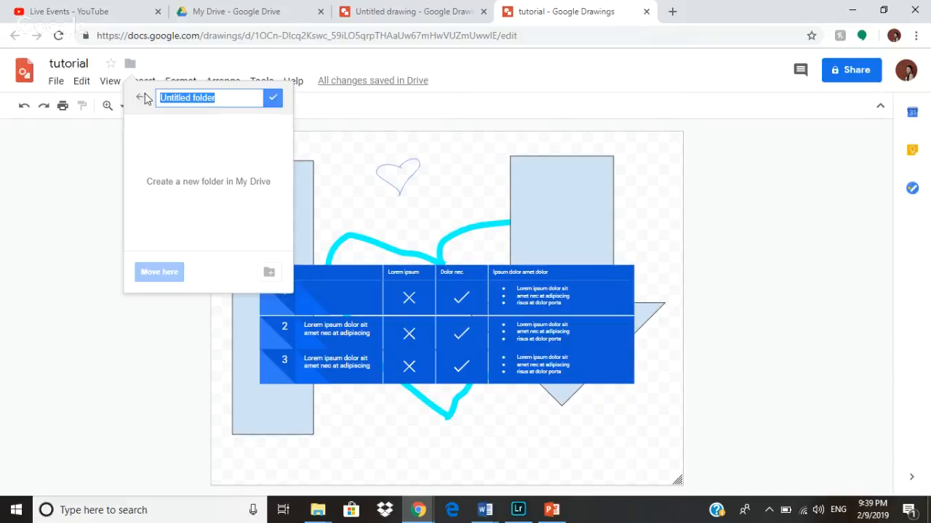
click(70, 164)
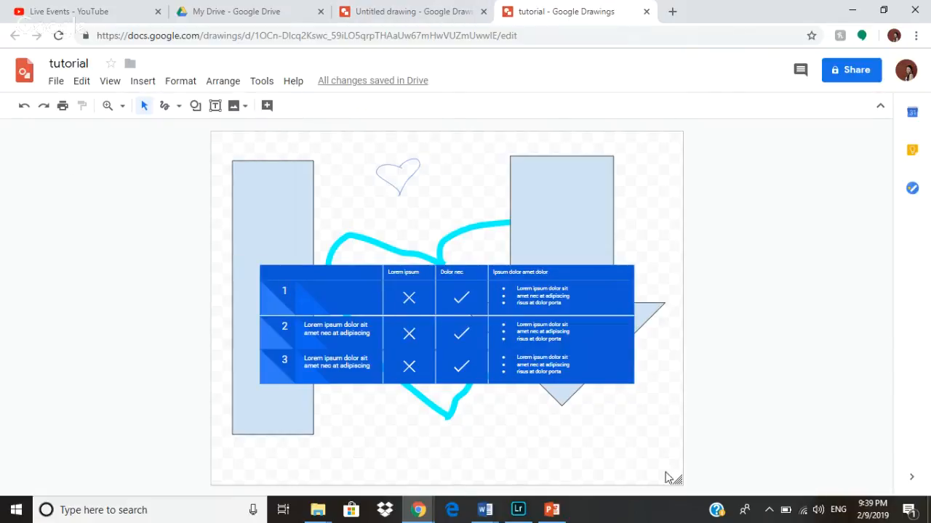